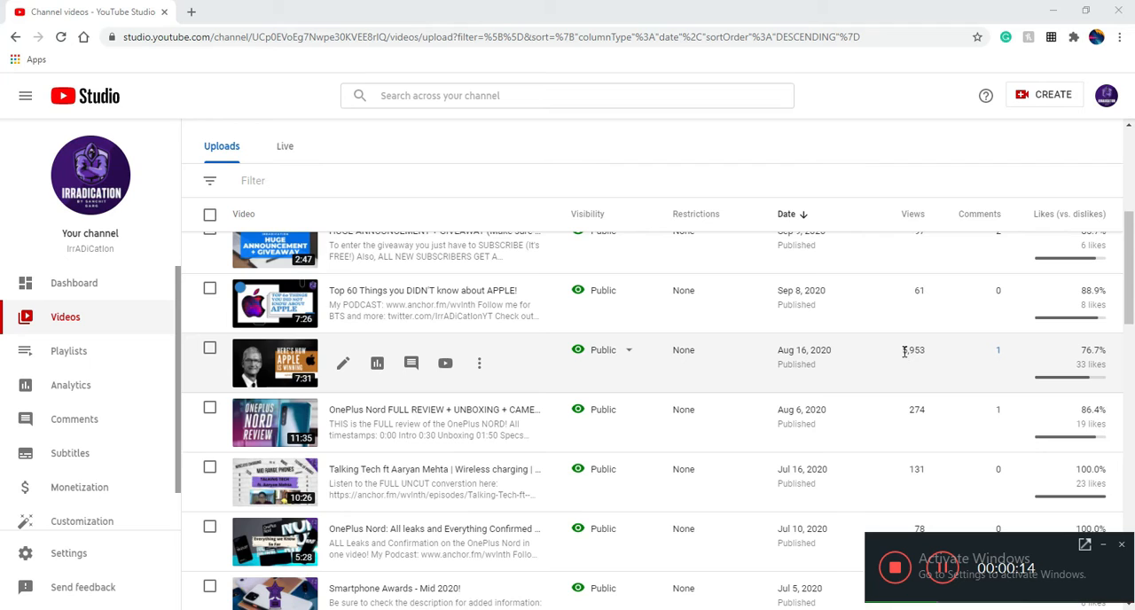
Highlight the view count of the "Here's how Apple is WINNING" video in the uploads list
{"action": "left_click_drag", "start_coordinate": [905, 351], "coordinate": [927, 350]}
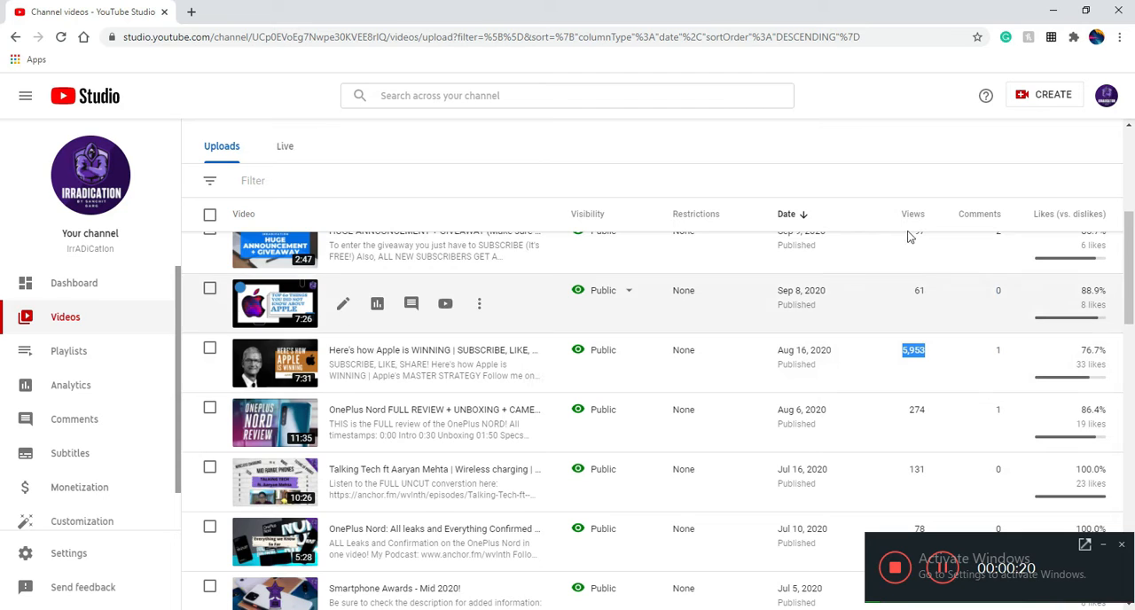
{"action": "left_click", "coordinate": [874, 118]}
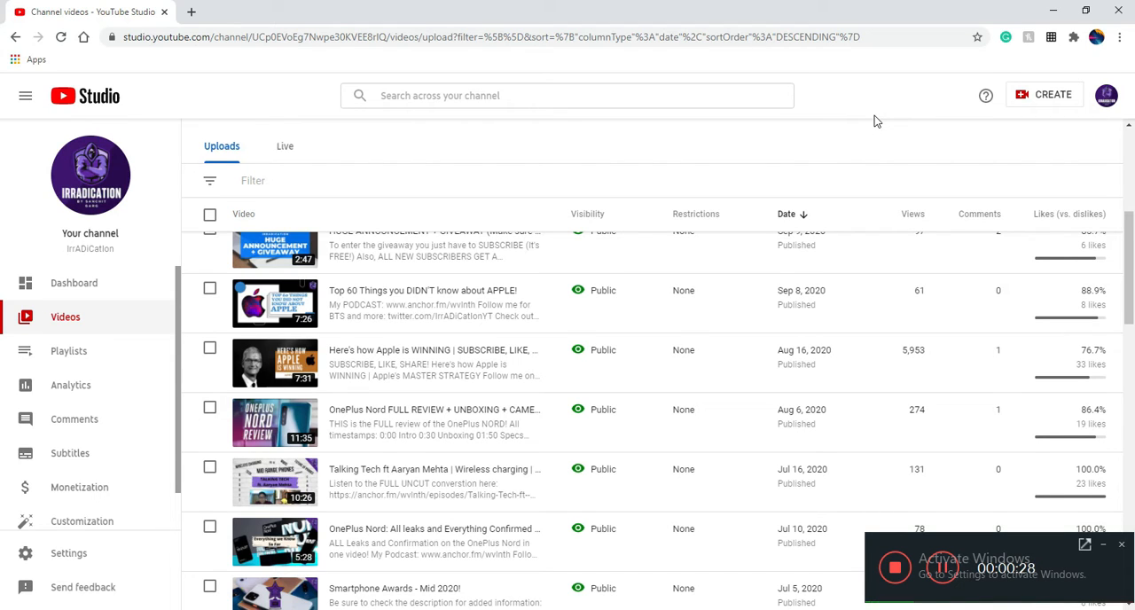
Open the Google Ads campaigns page in a new browser tab
{"action": "left_click", "coordinate": [191, 11]}
{"action": "type", "text": "ads"}
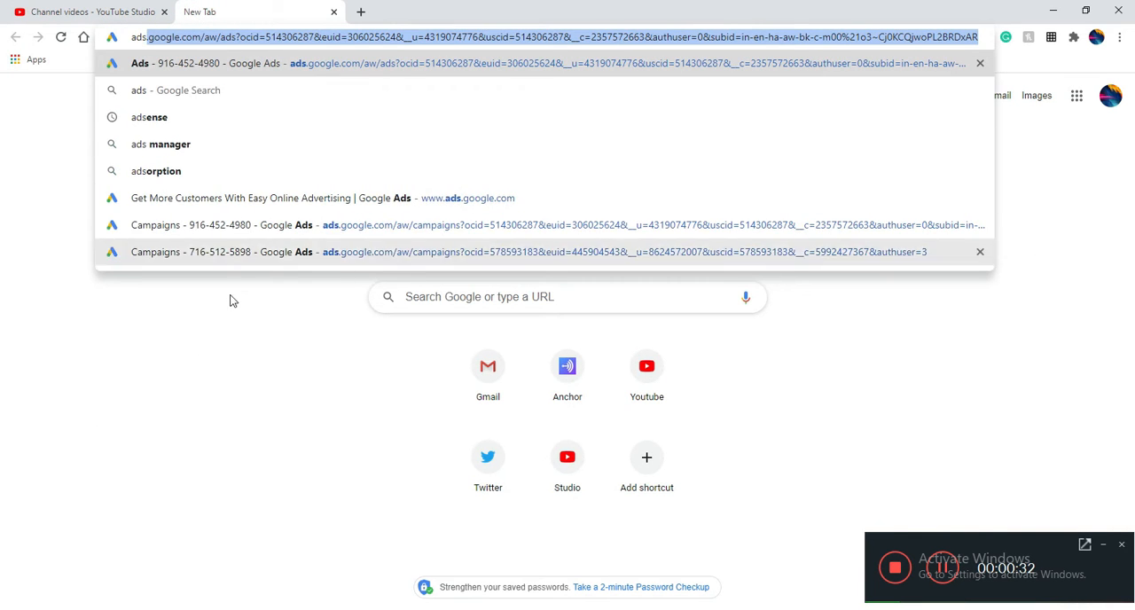
{"action": "left_click", "coordinate": [232, 257]}
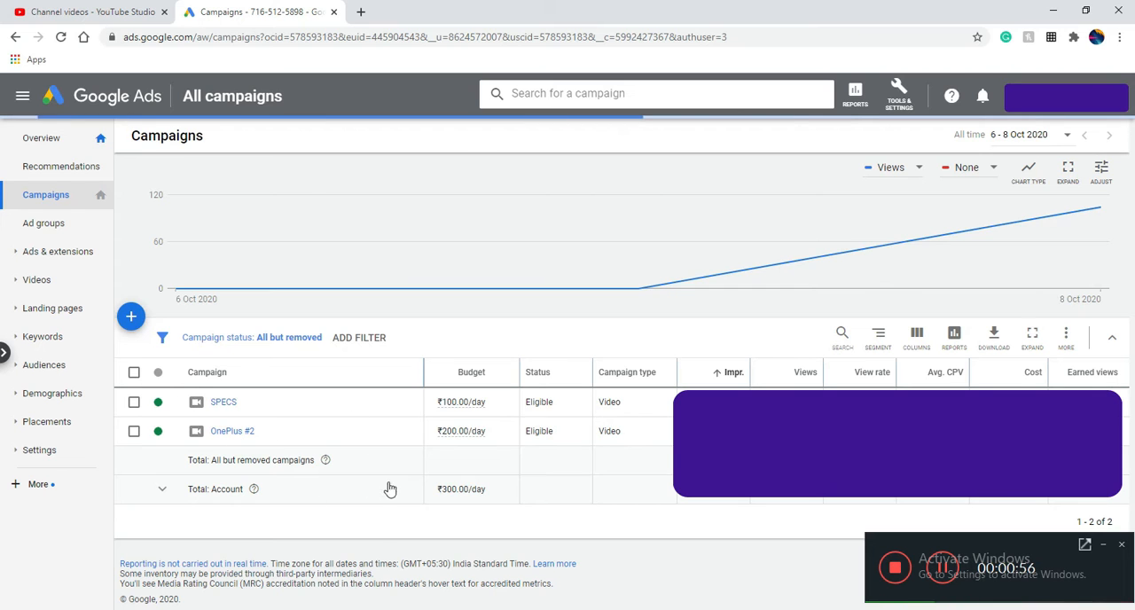
Start a new campaign without a goal's guidance and set its campaign type to Video
{"action": "left_click", "coordinate": [131, 321]}
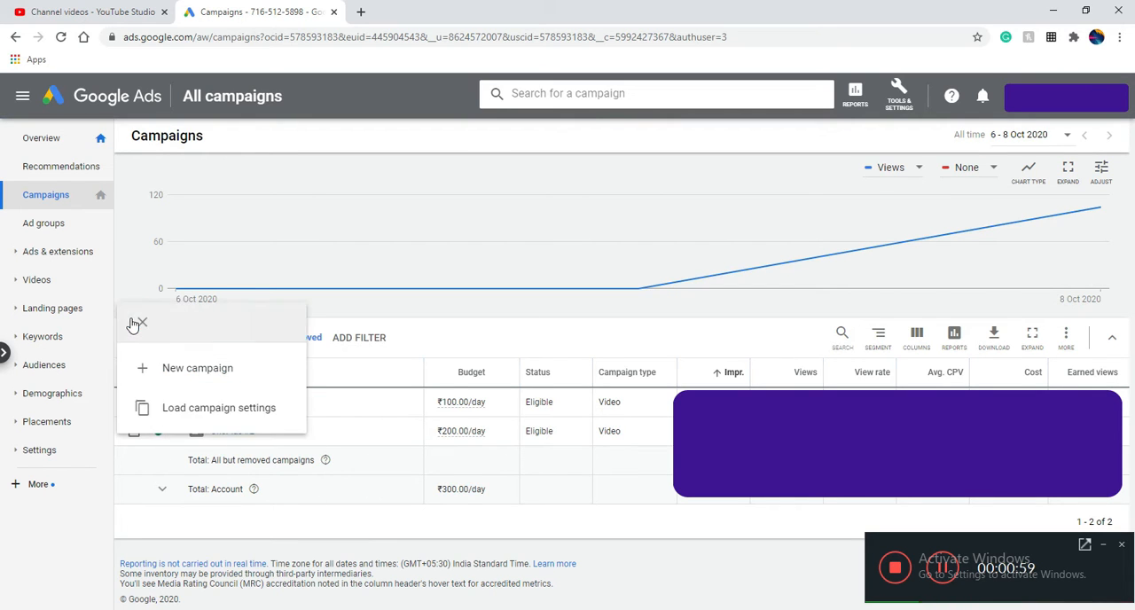
{"action": "left_click", "coordinate": [218, 377]}
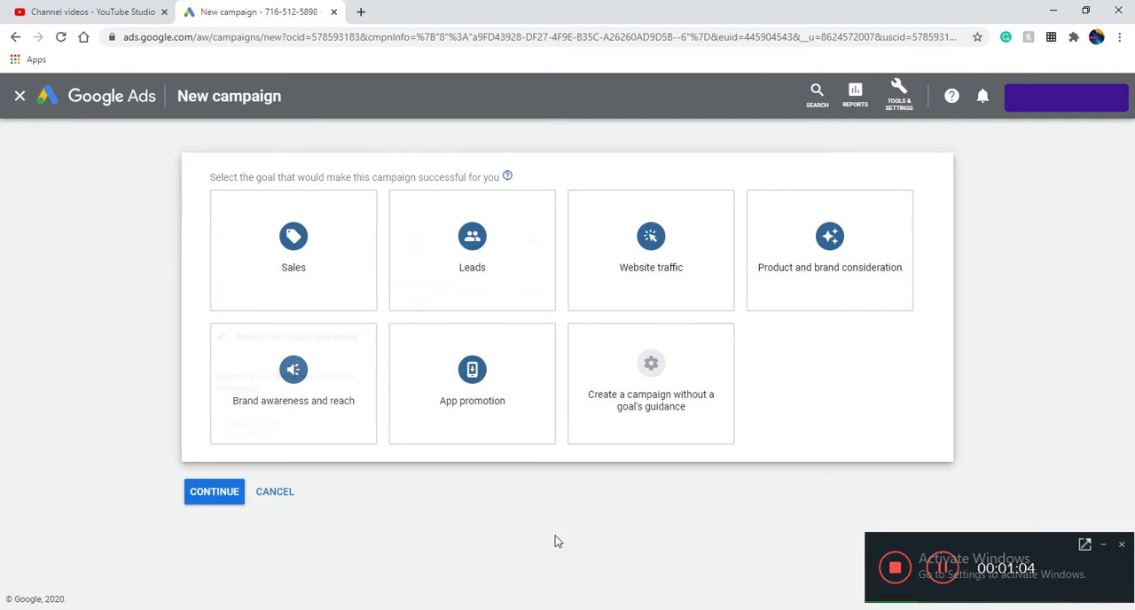
{"action": "left_click", "coordinate": [635, 404]}
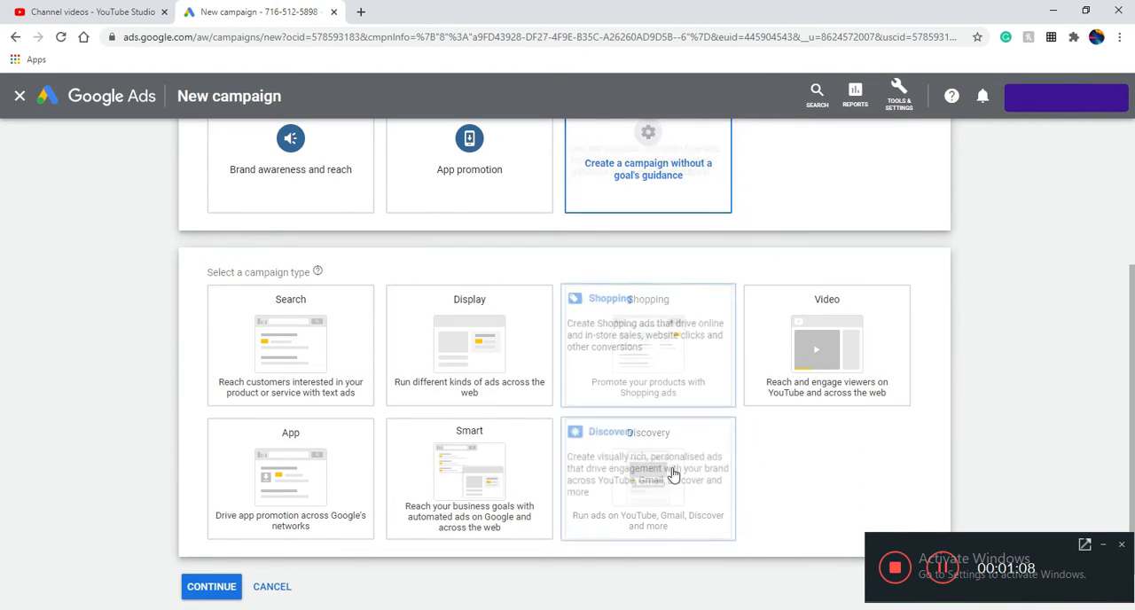
{"action": "left_click", "coordinate": [772, 391]}
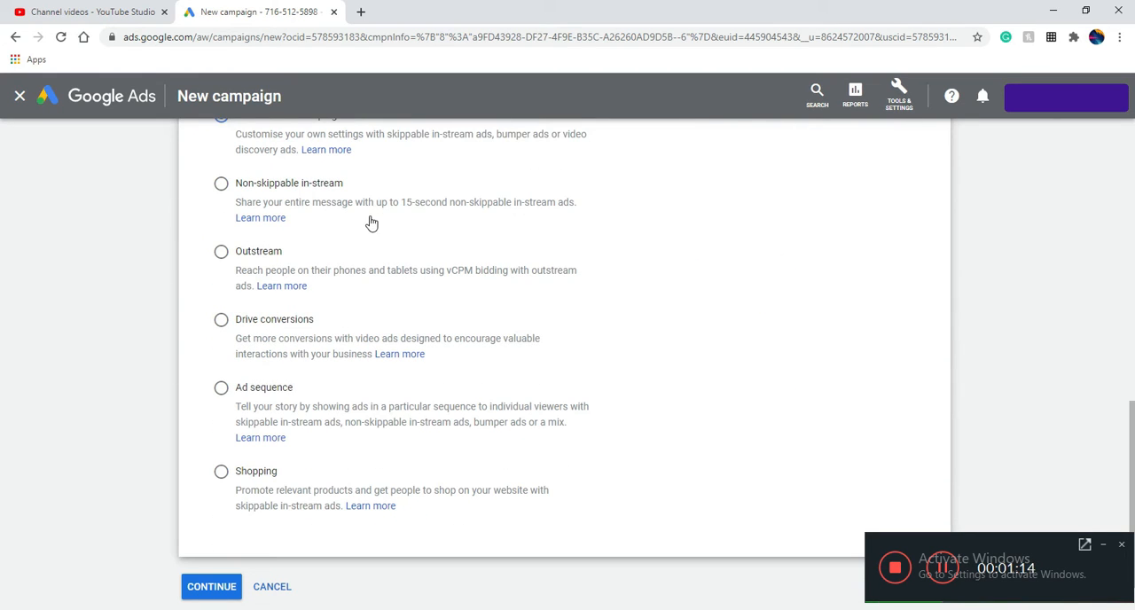
Choose the Custom video campaign subtype and continue to the campaign settings
{"action": "scroll", "coordinate": [488, 439], "scroll_direction": "up", "scroll_amount": 1}
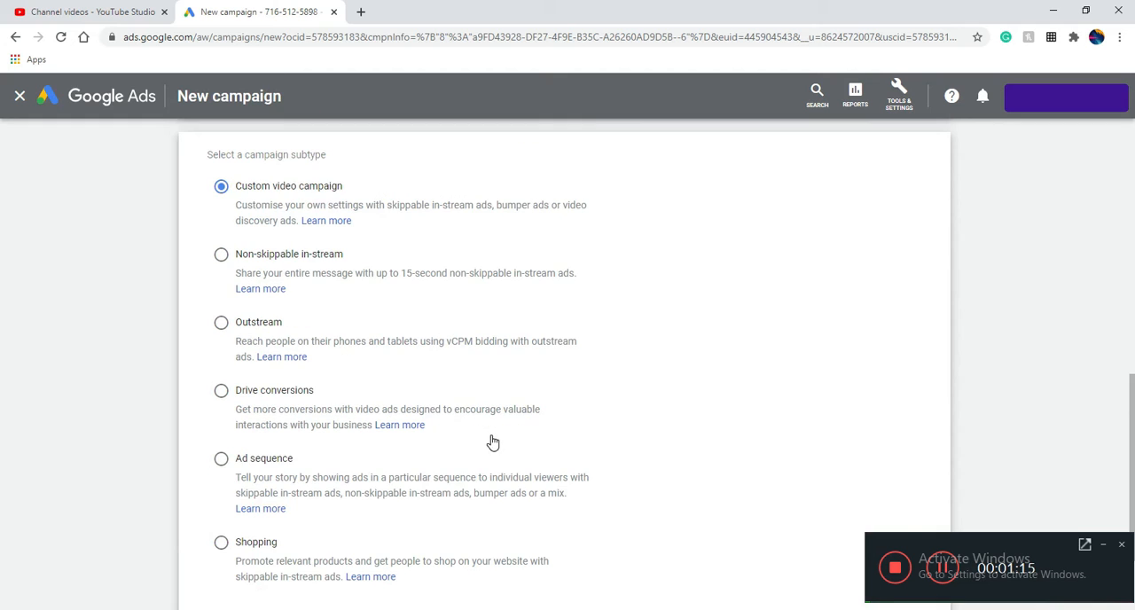
{"action": "left_click", "coordinate": [220, 188]}
{"action": "scroll", "coordinate": [476, 368], "scroll_direction": "down", "scroll_amount": 2}
{"action": "left_click", "coordinate": [206, 531]}
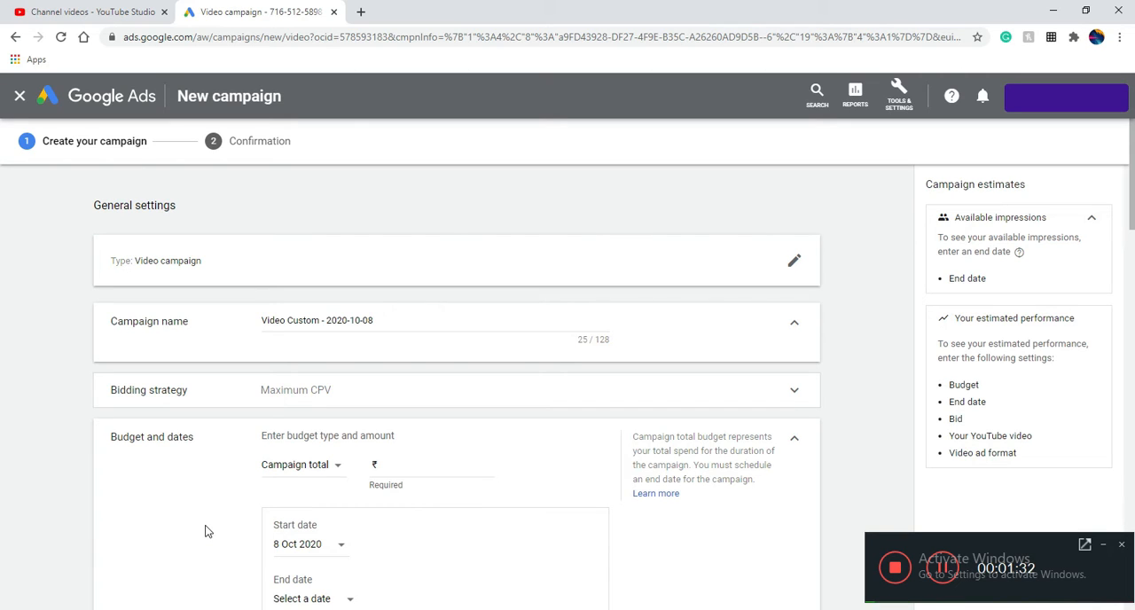
Name the campaign "test" and select Maximum CPV as its bidding strategy
{"action": "triple_click", "coordinate": [311, 321]}
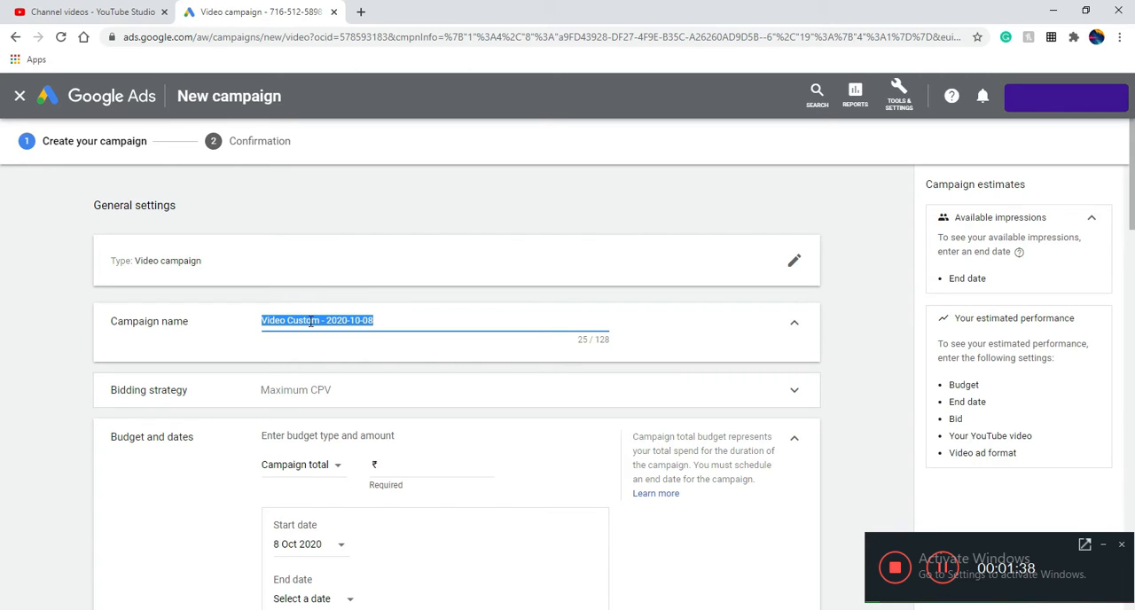
{"action": "type", "text": "test"}
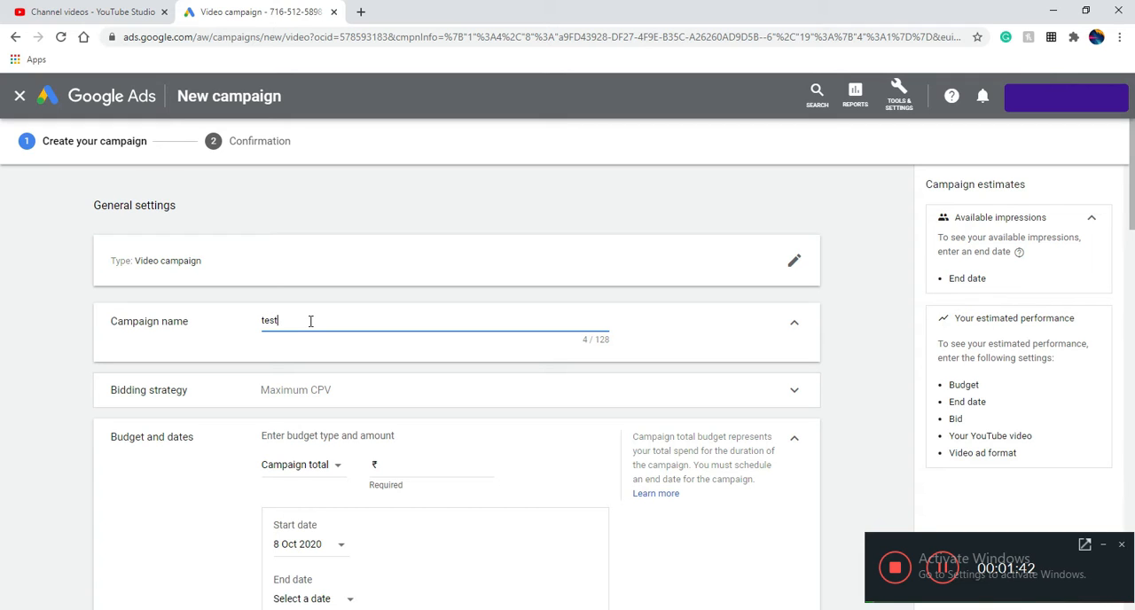
{"action": "scroll", "coordinate": [332, 368], "scroll_direction": "down", "scroll_amount": 1}
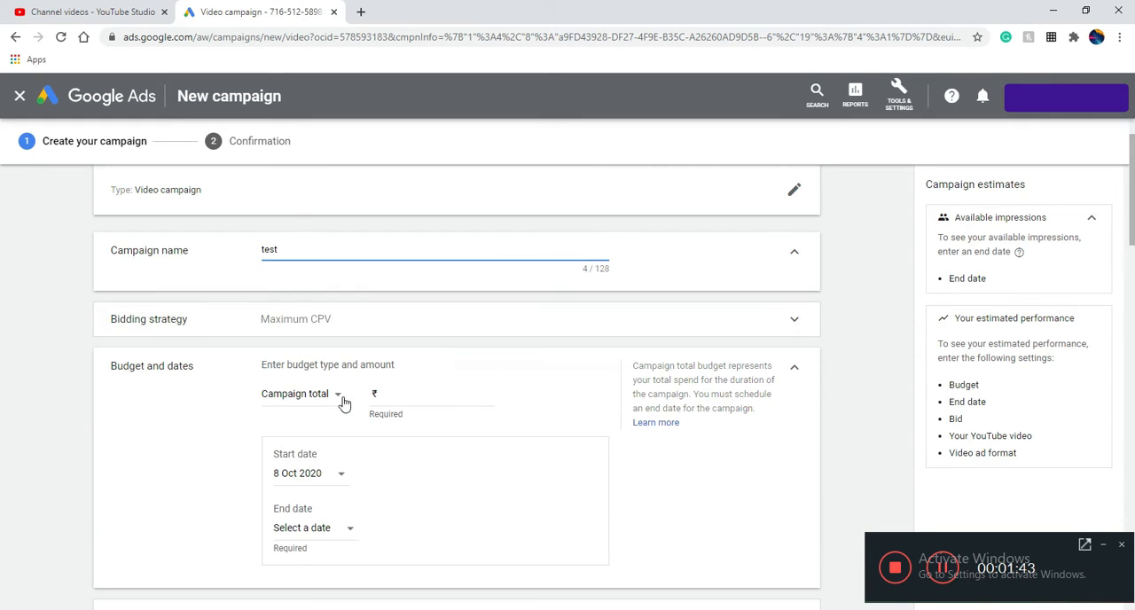
{"action": "left_click", "coordinate": [441, 333]}
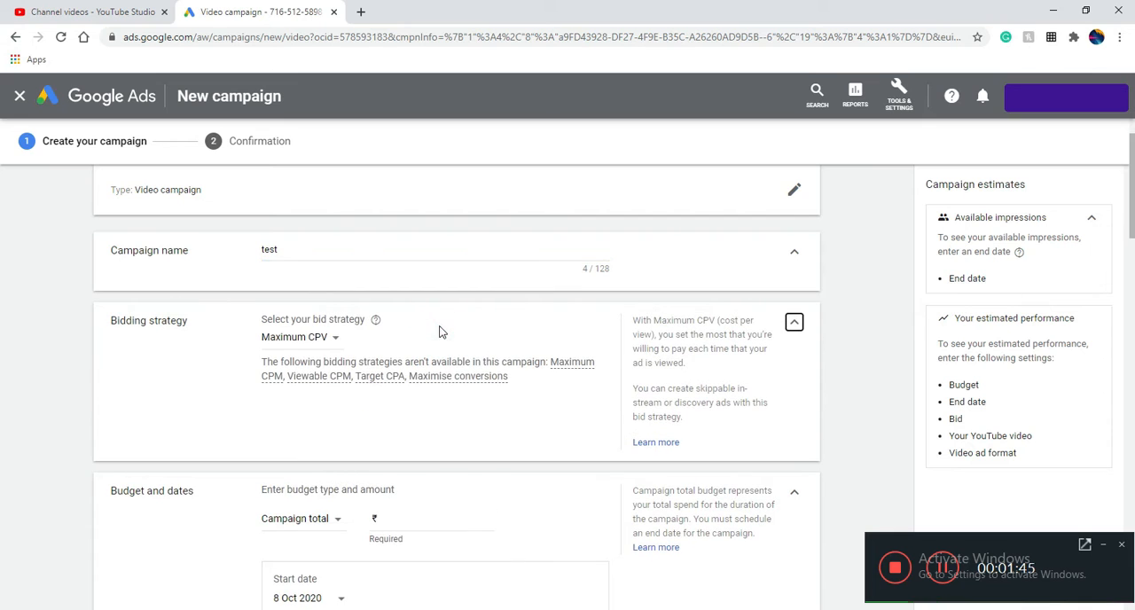
{"action": "left_click", "coordinate": [312, 335]}
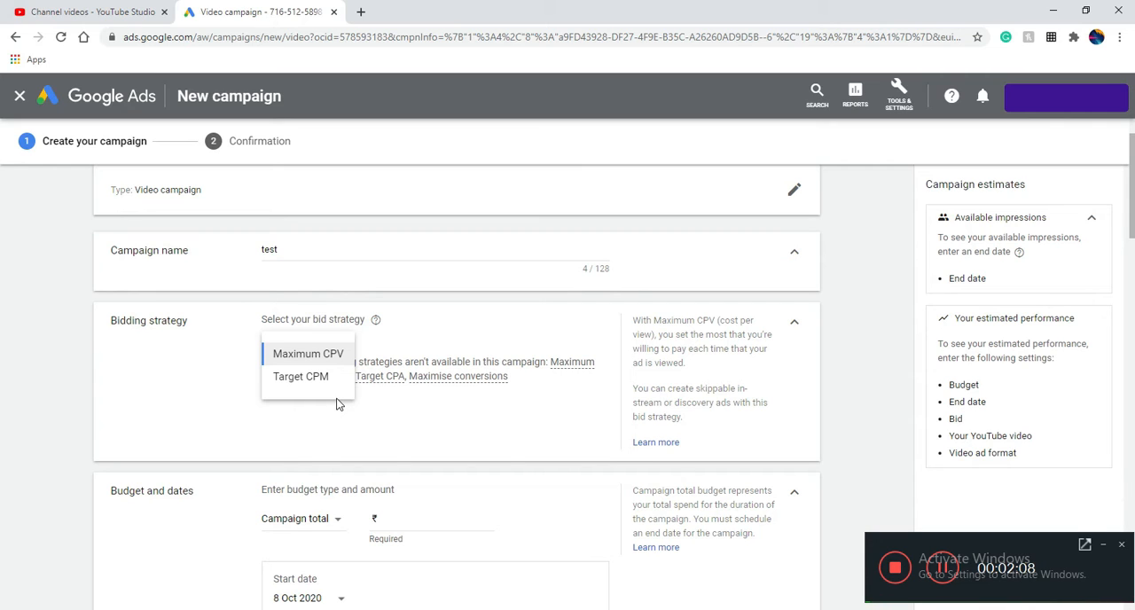
{"action": "left_click", "coordinate": [312, 354]}
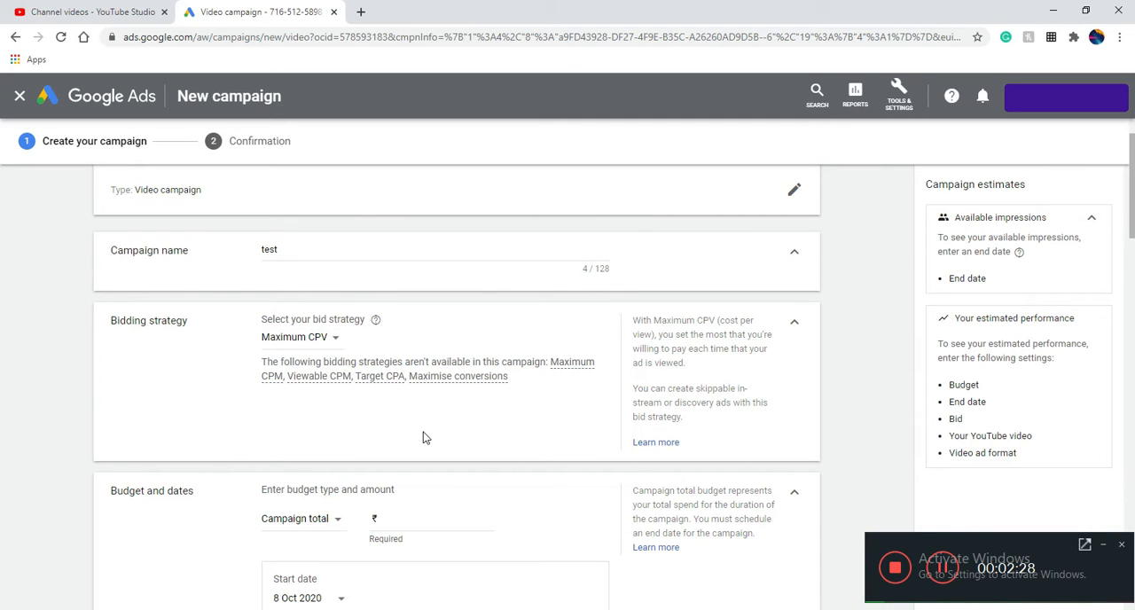
Set the campaign budget to a daily amount of ₹100
{"action": "scroll", "coordinate": [430, 429], "scroll_direction": "down", "scroll_amount": 2}
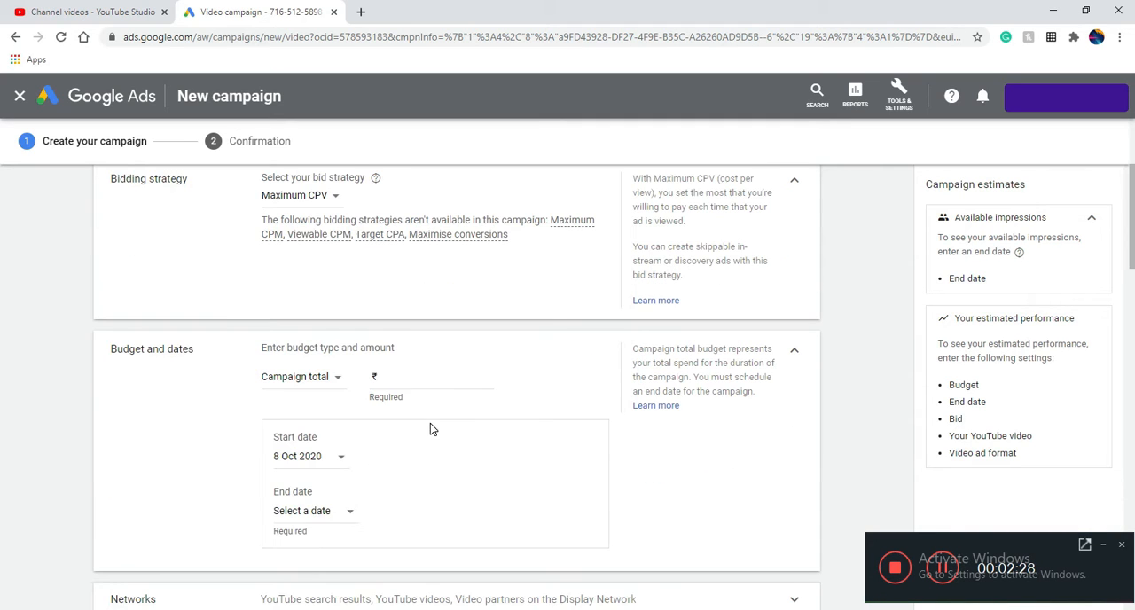
{"action": "left_click", "coordinate": [329, 376]}
{"action": "left_click", "coordinate": [321, 394]}
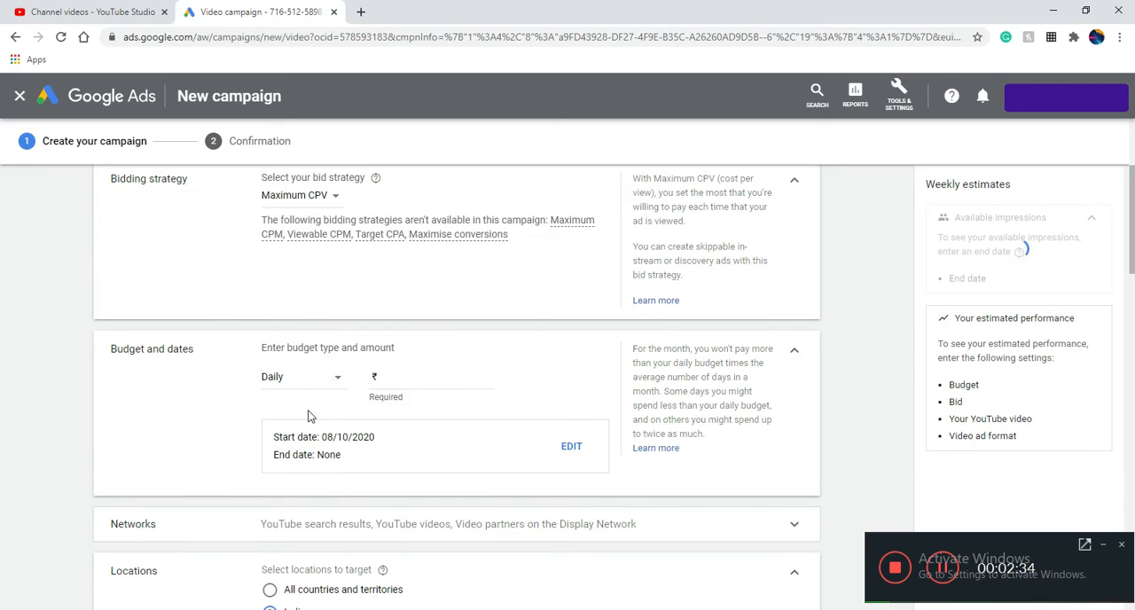
{"action": "left_click", "coordinate": [412, 379]}
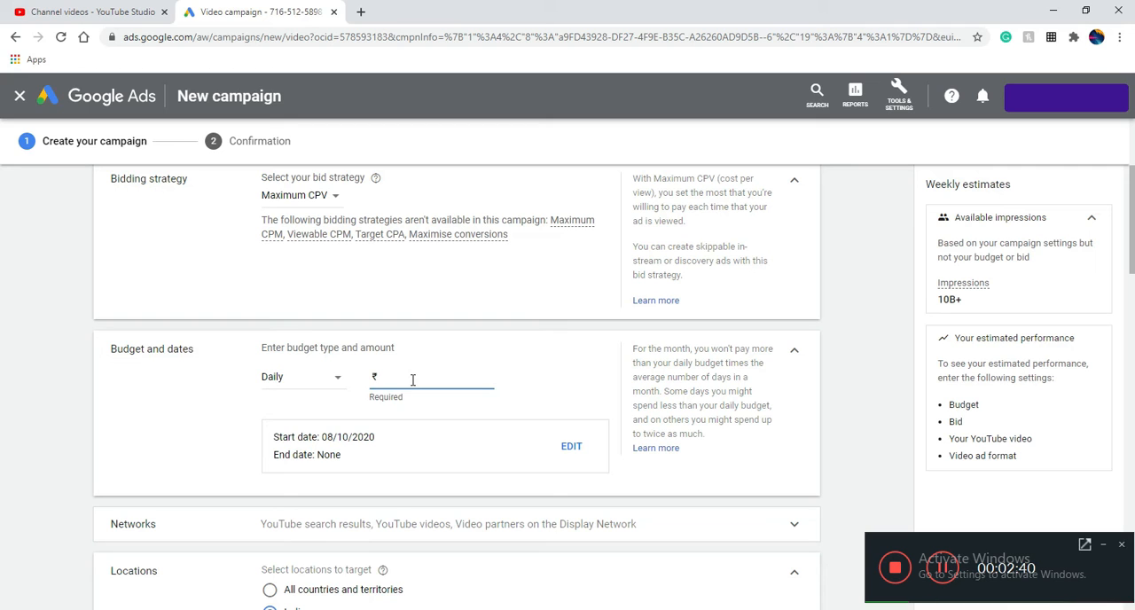
{"action": "type", "text": "100"}
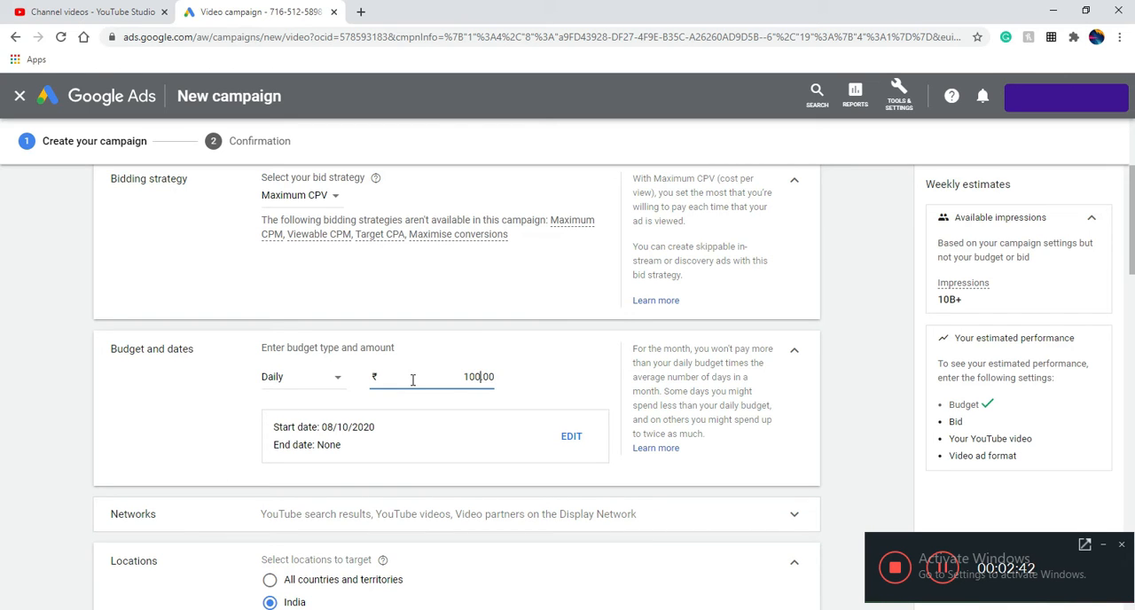
Exclude video partners on the Display Network from the campaign's networks
{"action": "scroll", "coordinate": [373, 462], "scroll_direction": "down", "scroll_amount": 2}
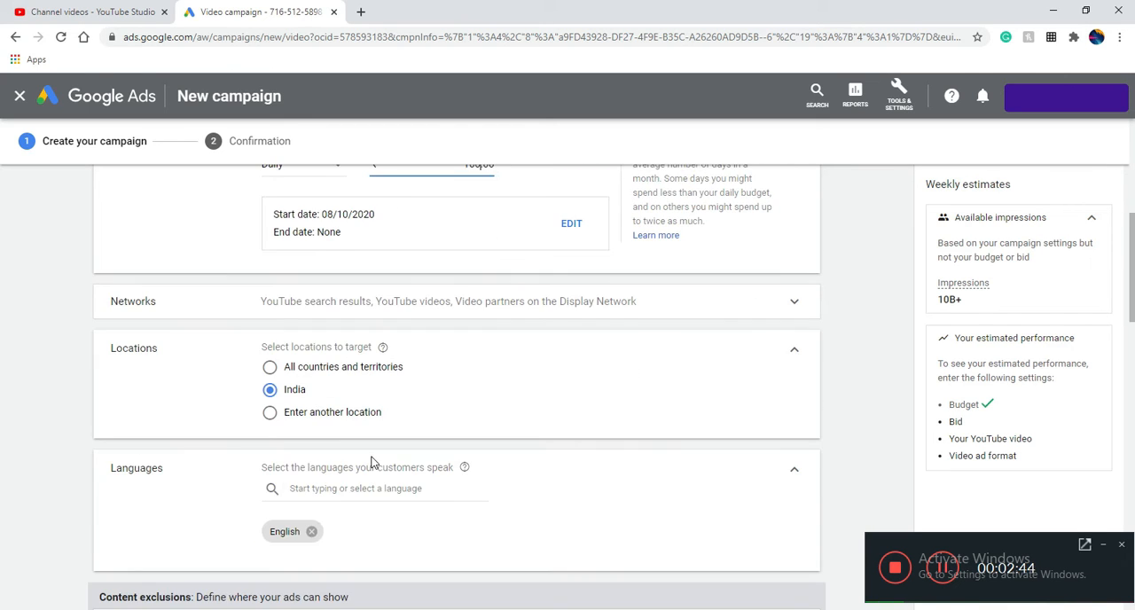
{"action": "left_click", "coordinate": [387, 312]}
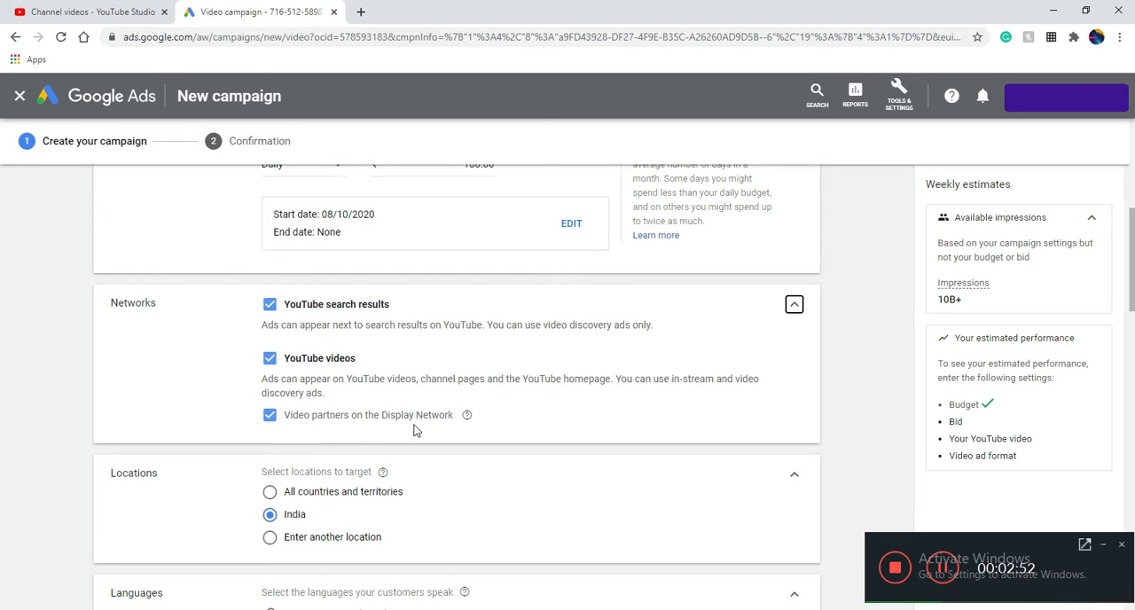
{"action": "left_click", "coordinate": [270, 415]}
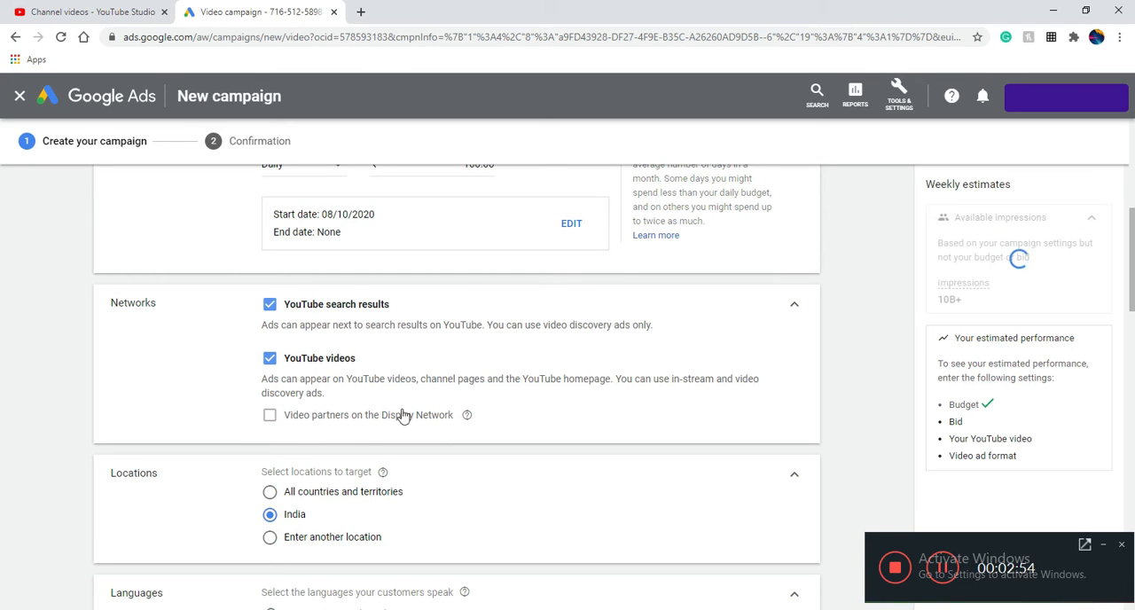
Try the option for entering another target location, and set the target back to India
{"action": "scroll", "coordinate": [293, 382], "scroll_direction": "down", "scroll_amount": 2}
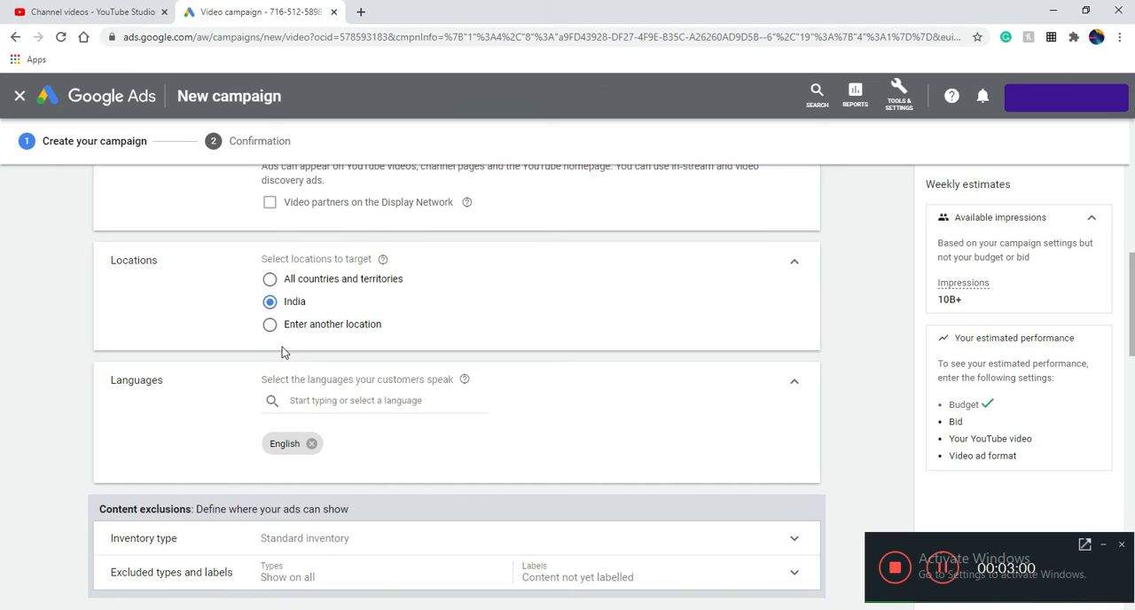
{"action": "left_click", "coordinate": [270, 325]}
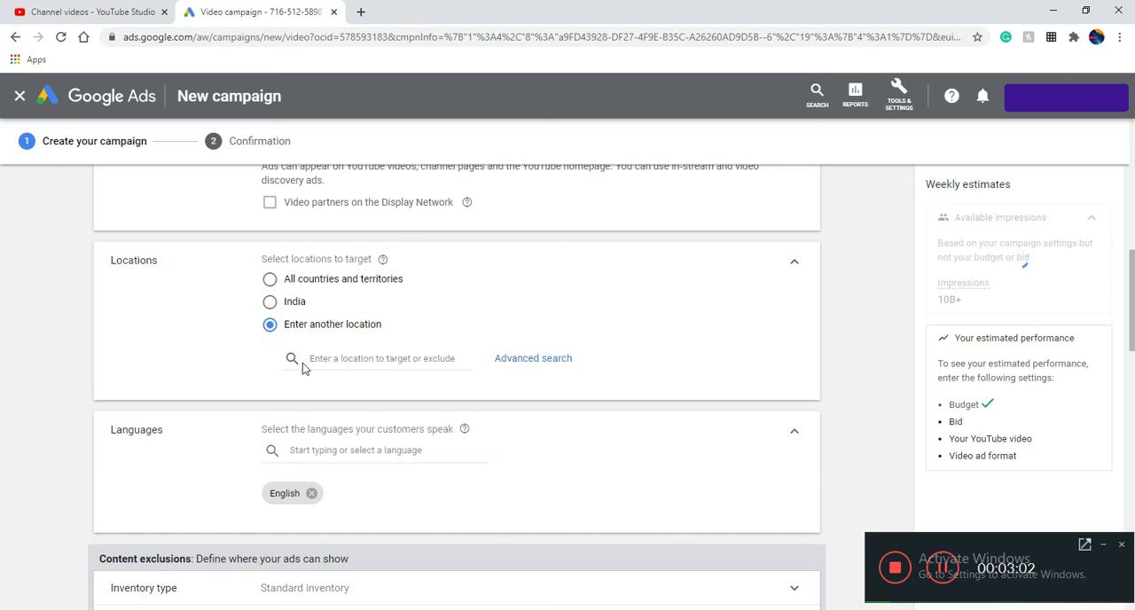
{"action": "left_click", "coordinate": [269, 301]}
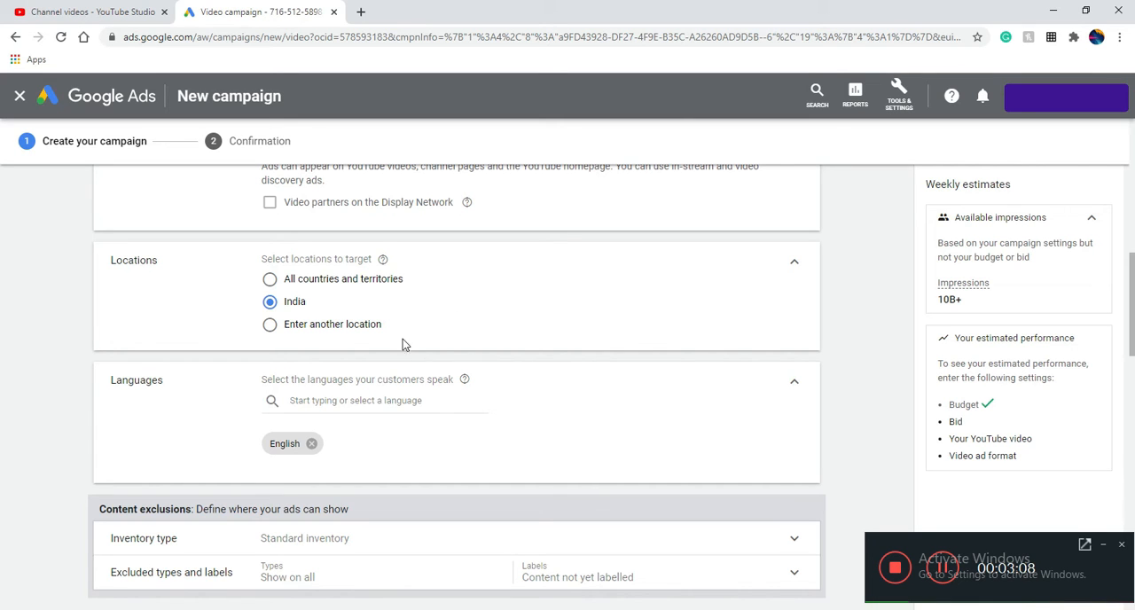
Add Hindi to the campaign's target languages and remove it again, leaving English selected
{"action": "scroll", "coordinate": [403, 345], "scroll_direction": "down", "scroll_amount": 2}
{"action": "left_click", "coordinate": [343, 258]}
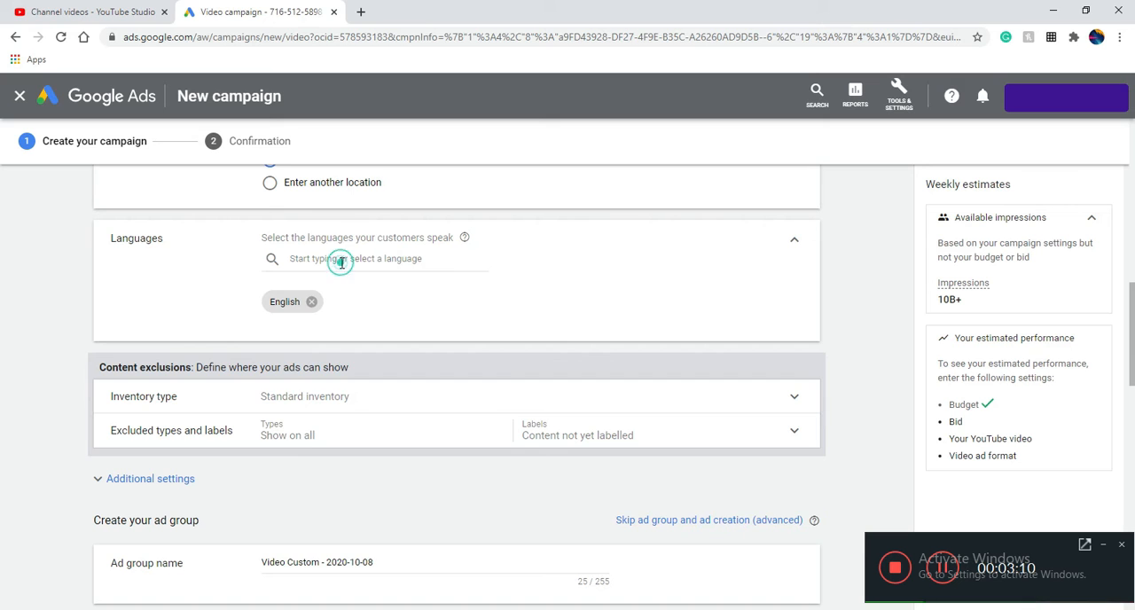
{"action": "left_click", "coordinate": [200, 304]}
{"action": "left_click", "coordinate": [308, 258]}
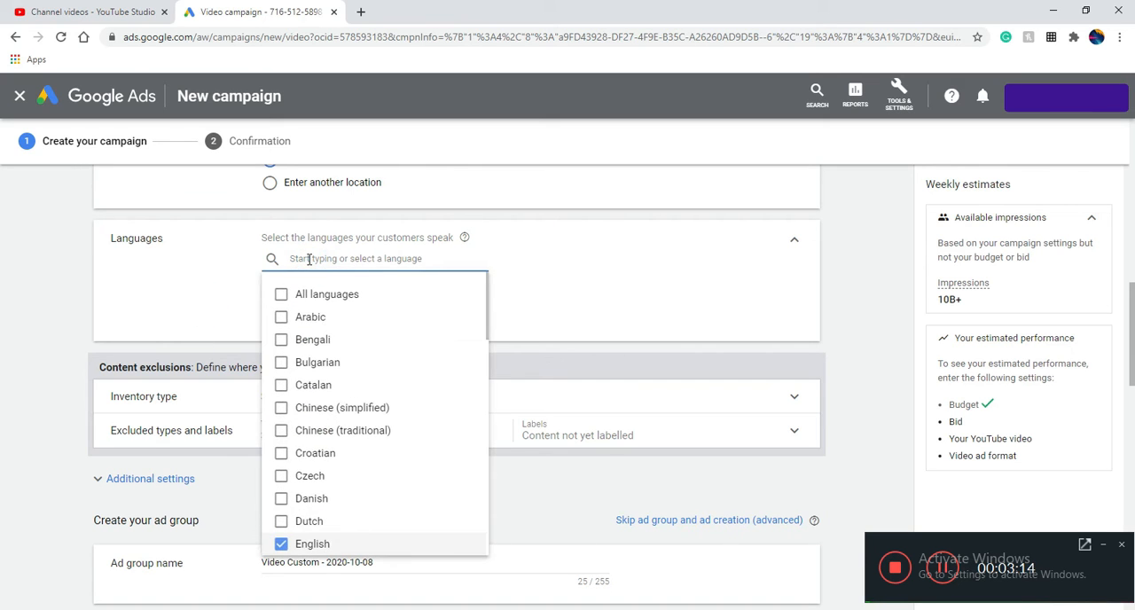
{"action": "type", "text": "Hindi"}
{"action": "left_click", "coordinate": [308, 294]}
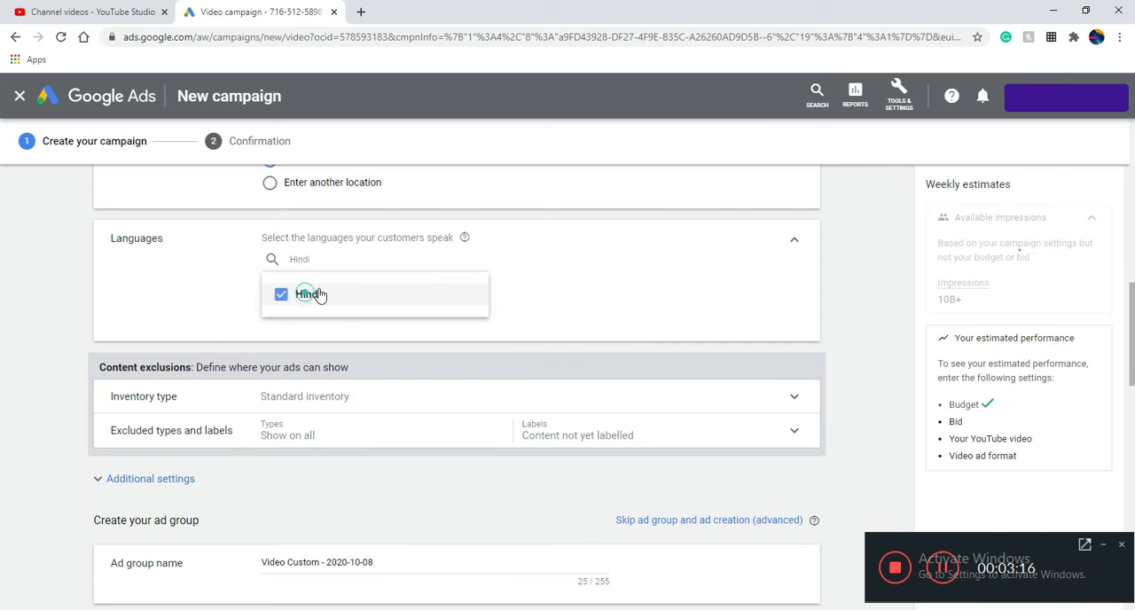
{"action": "left_click", "coordinate": [222, 310]}
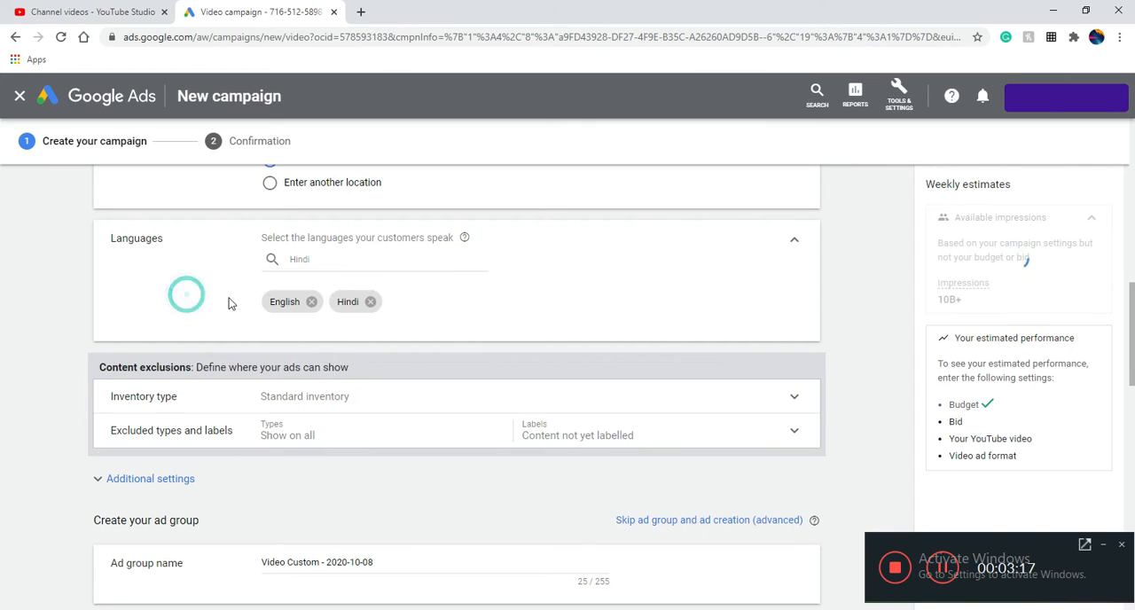
{"action": "left_click", "coordinate": [371, 302]}
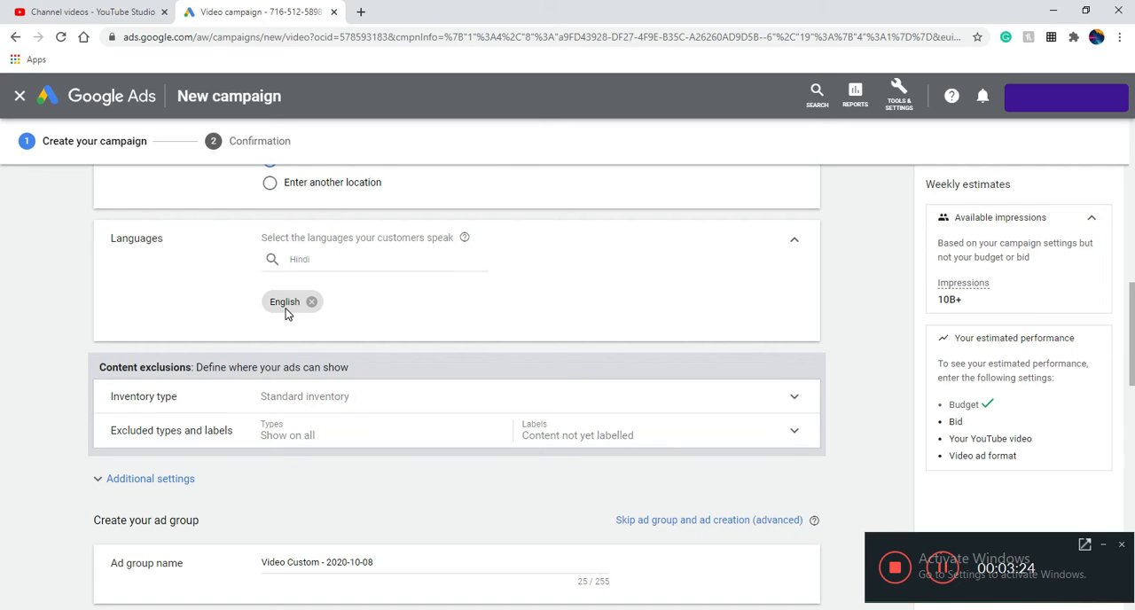
Exclude embedded YouTube videos and live streaming videos from the content where the ads can show
{"action": "scroll", "coordinate": [517, 346], "scroll_direction": "down", "scroll_amount": 1}
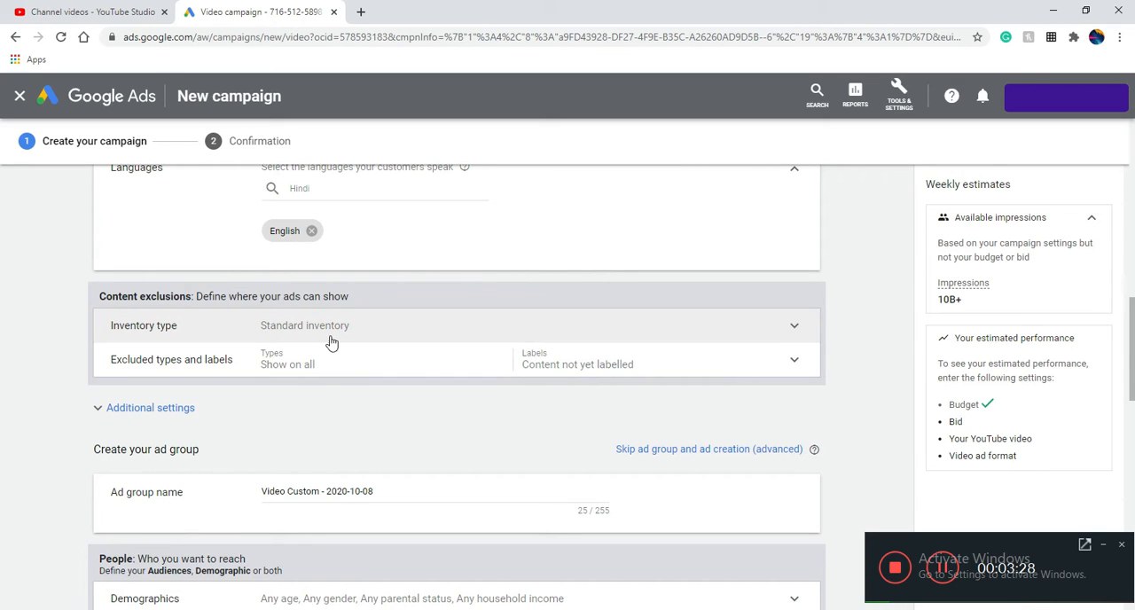
{"action": "scroll", "coordinate": [399, 330], "scroll_direction": "down", "scroll_amount": 2}
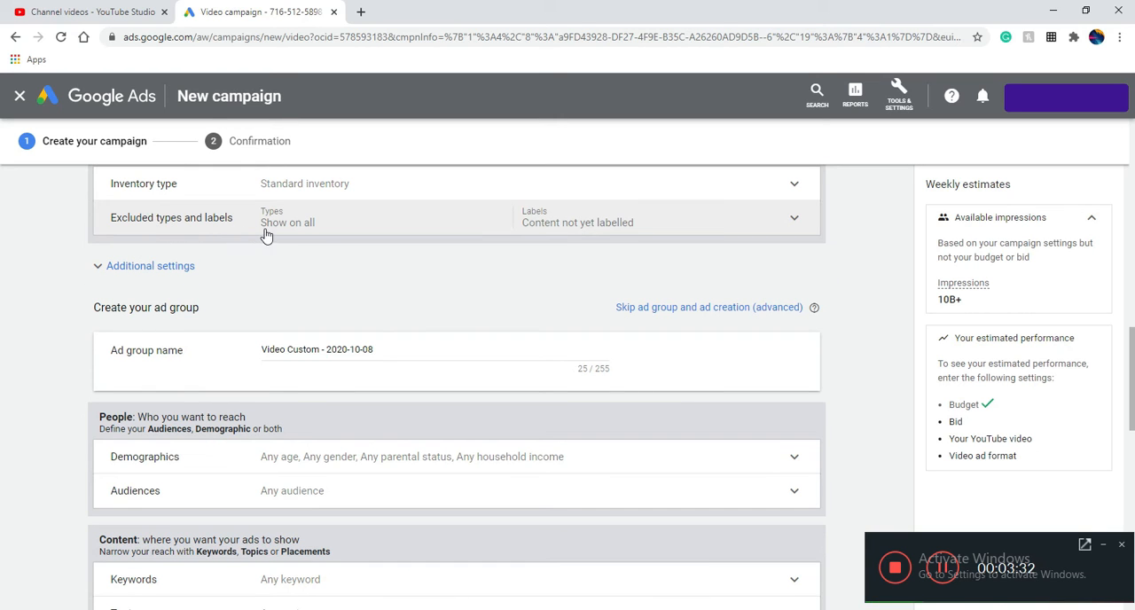
{"action": "left_click", "coordinate": [338, 222]}
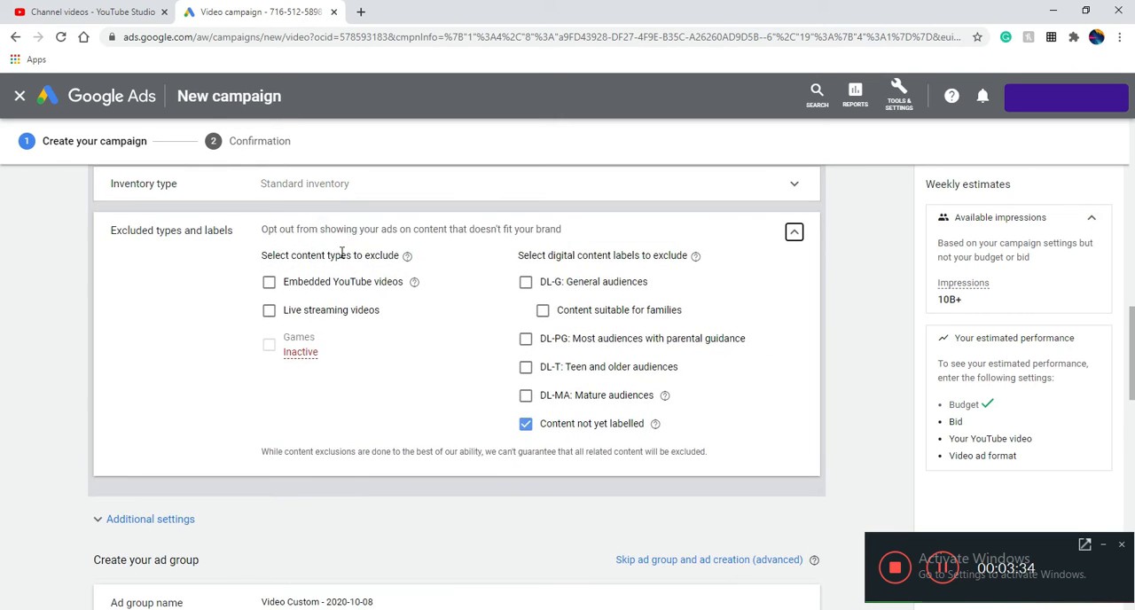
{"action": "left_click", "coordinate": [269, 282]}
{"action": "left_click", "coordinate": [269, 309]}
{"action": "scroll", "coordinate": [470, 360], "scroll_direction": "down", "scroll_amount": 2}
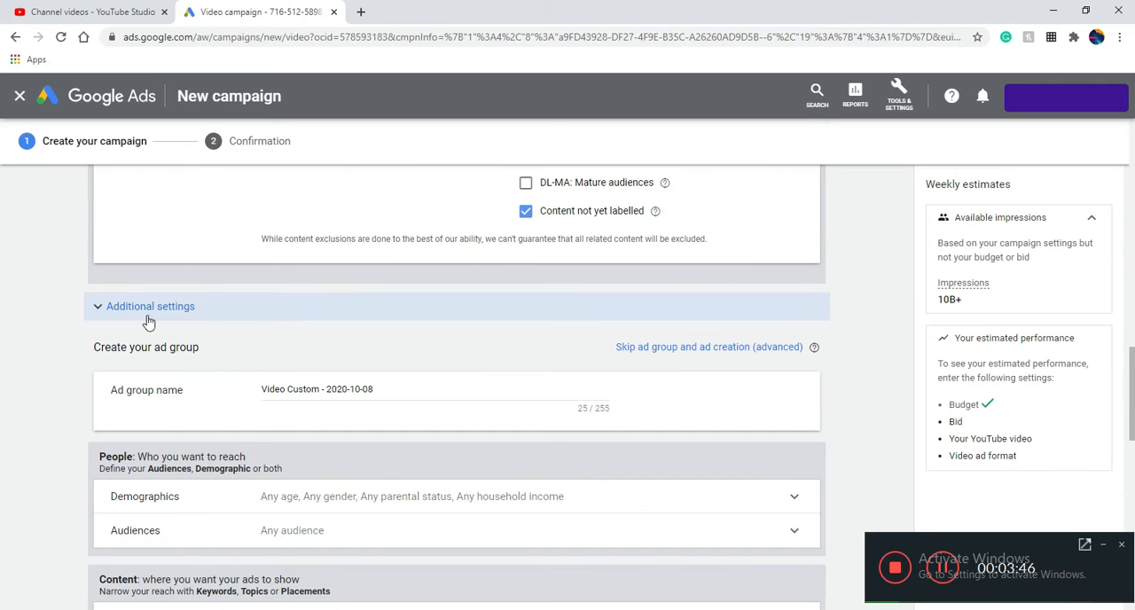
Expand the campaign's additional settings and check the conversion tracking option
{"action": "left_click", "coordinate": [147, 308]}
{"action": "scroll", "coordinate": [337, 363], "scroll_direction": "down", "scroll_amount": 1}
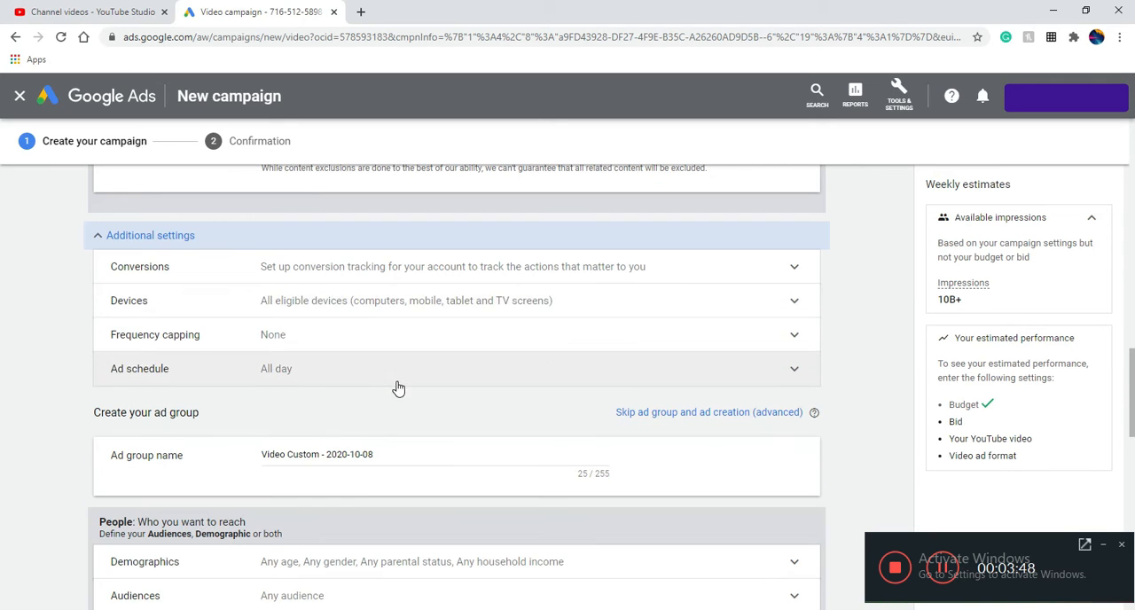
{"action": "left_click", "coordinate": [320, 282]}
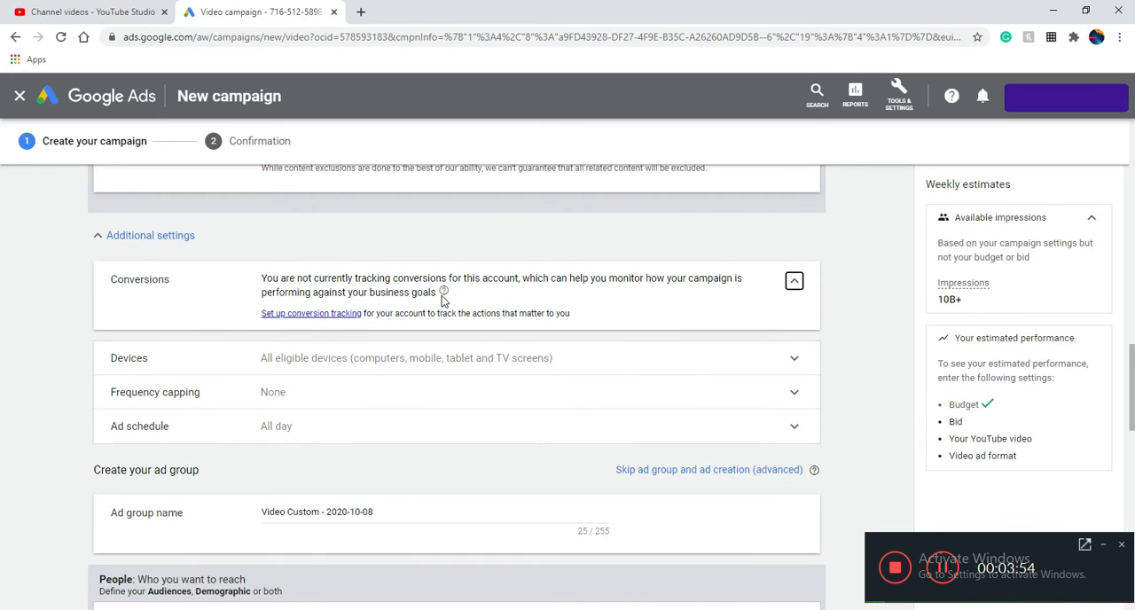
Set specific device targeting to mobile phones only, excluding computers, tablets and TV screens
{"action": "scroll", "coordinate": [222, 288], "scroll_direction": "down", "scroll_amount": 2}
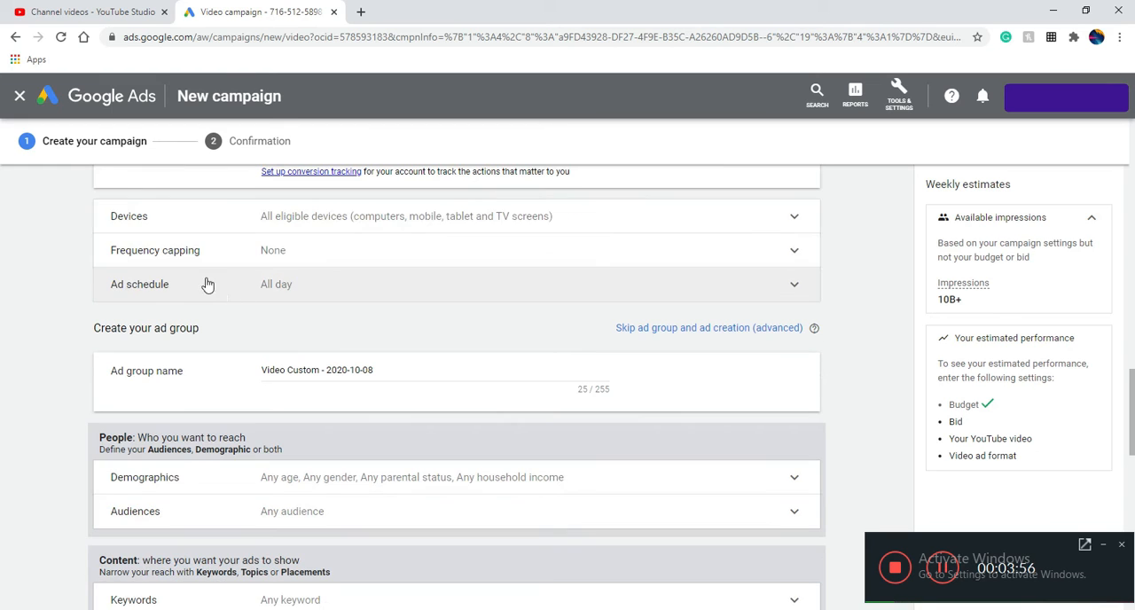
{"action": "left_click", "coordinate": [310, 217]}
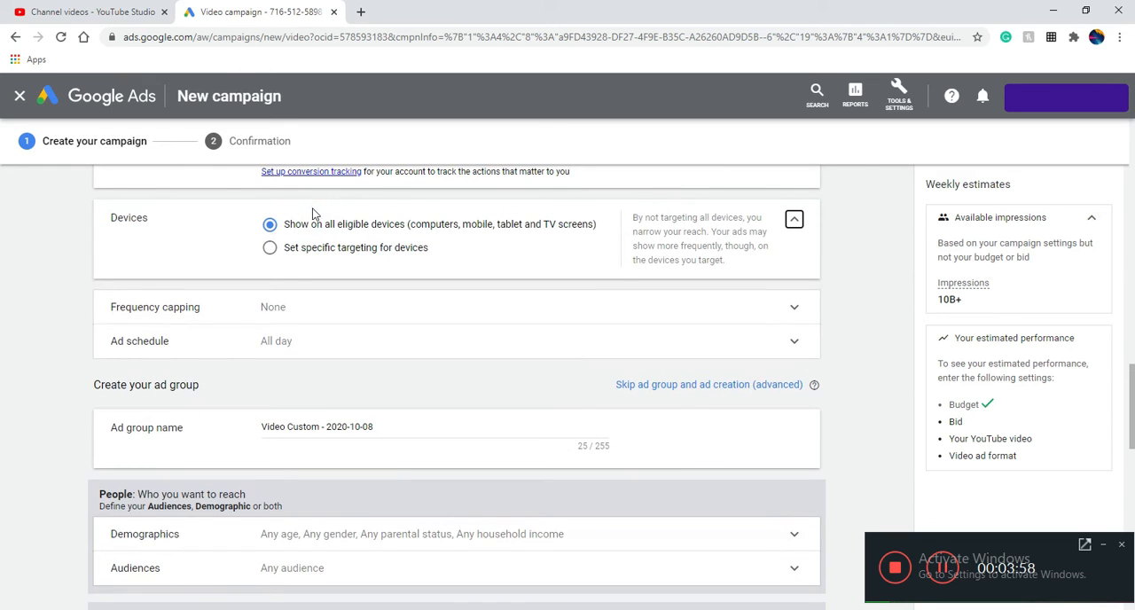
{"action": "left_click", "coordinate": [386, 257]}
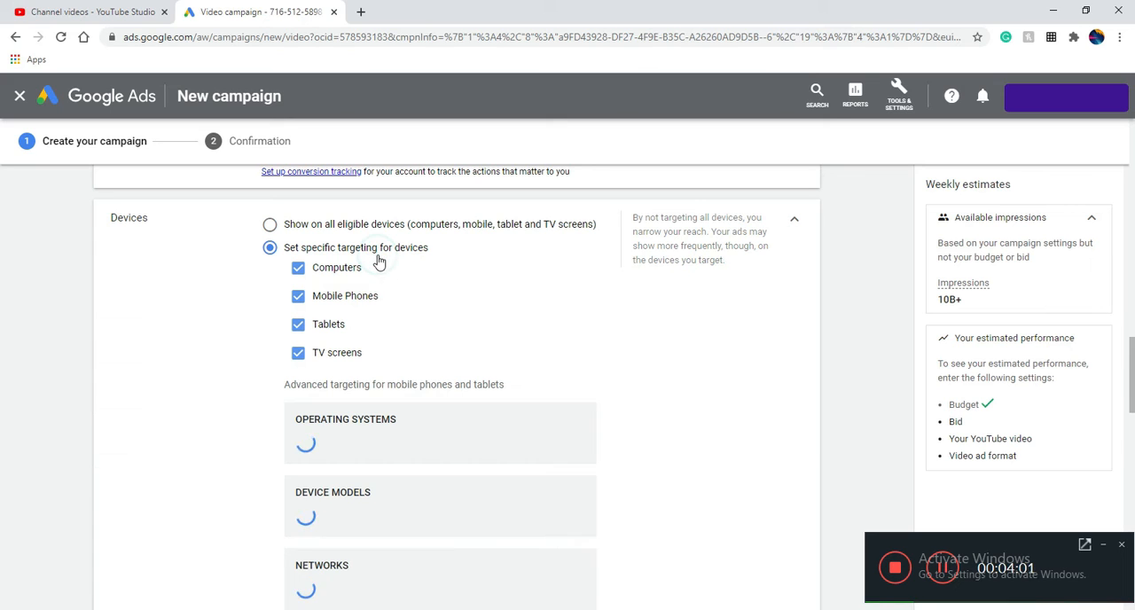
{"action": "left_click", "coordinate": [298, 324]}
{"action": "left_click", "coordinate": [298, 353]}
{"action": "left_click", "coordinate": [299, 272]}
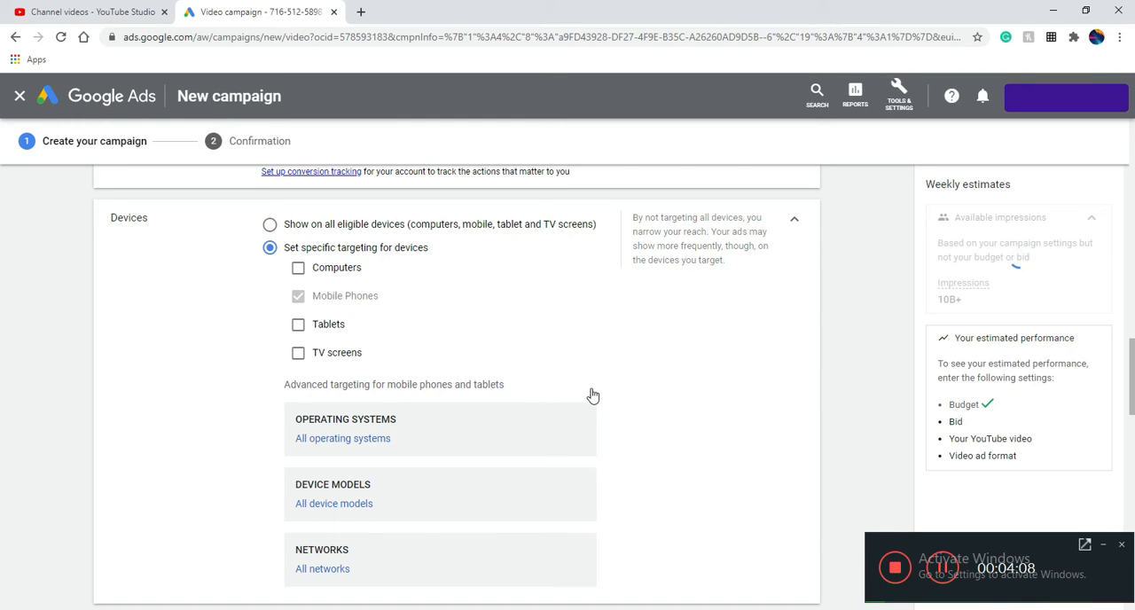
Cap the campaign's view frequency at 1 view per week for the same user
{"action": "scroll", "coordinate": [592, 395], "scroll_direction": "down", "scroll_amount": 3}
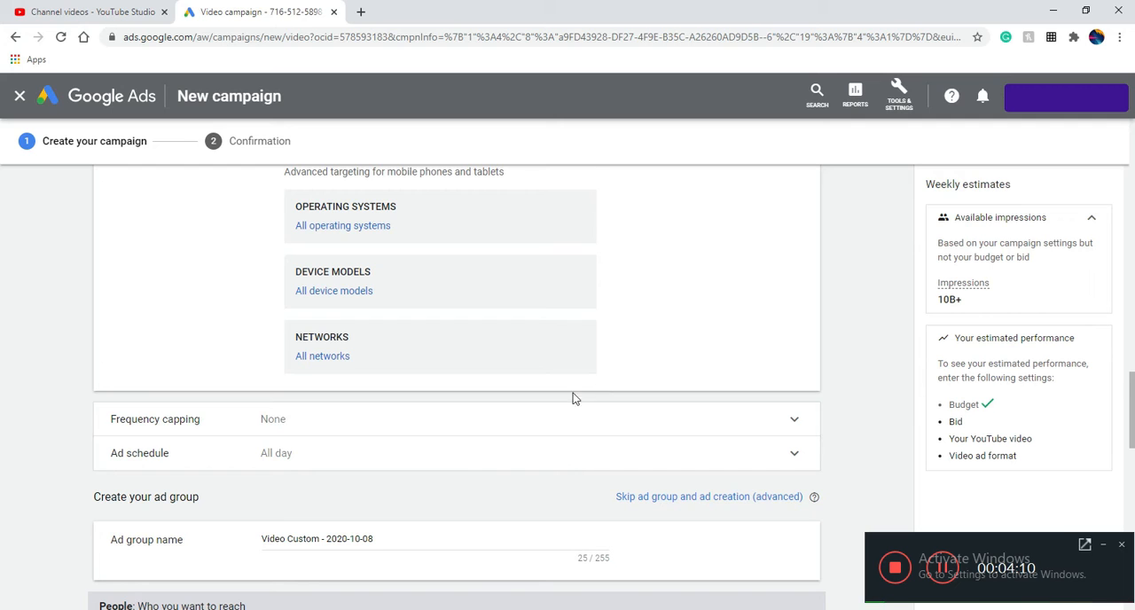
{"action": "scroll", "coordinate": [340, 393], "scroll_direction": "down", "scroll_amount": 1}
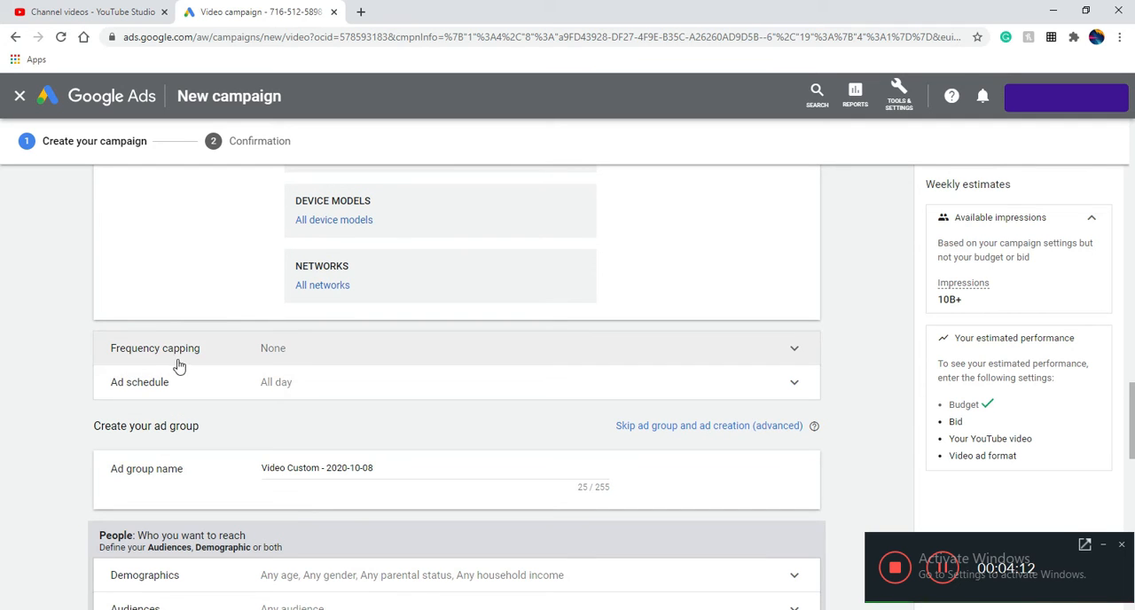
{"action": "left_click", "coordinate": [306, 347]}
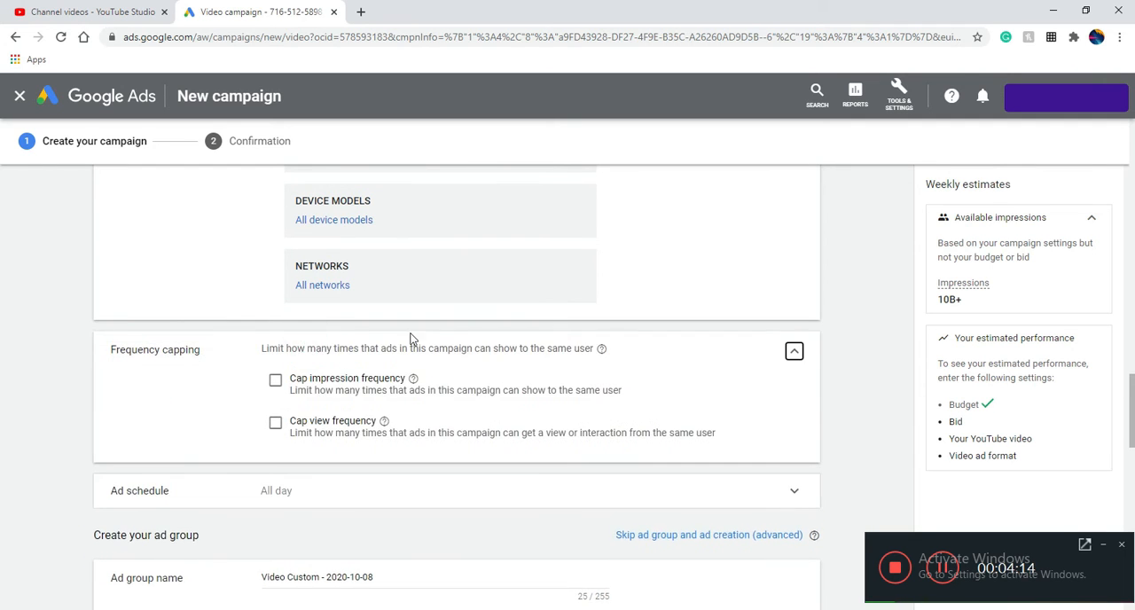
{"action": "scroll", "coordinate": [421, 337], "scroll_direction": "down", "scroll_amount": 1}
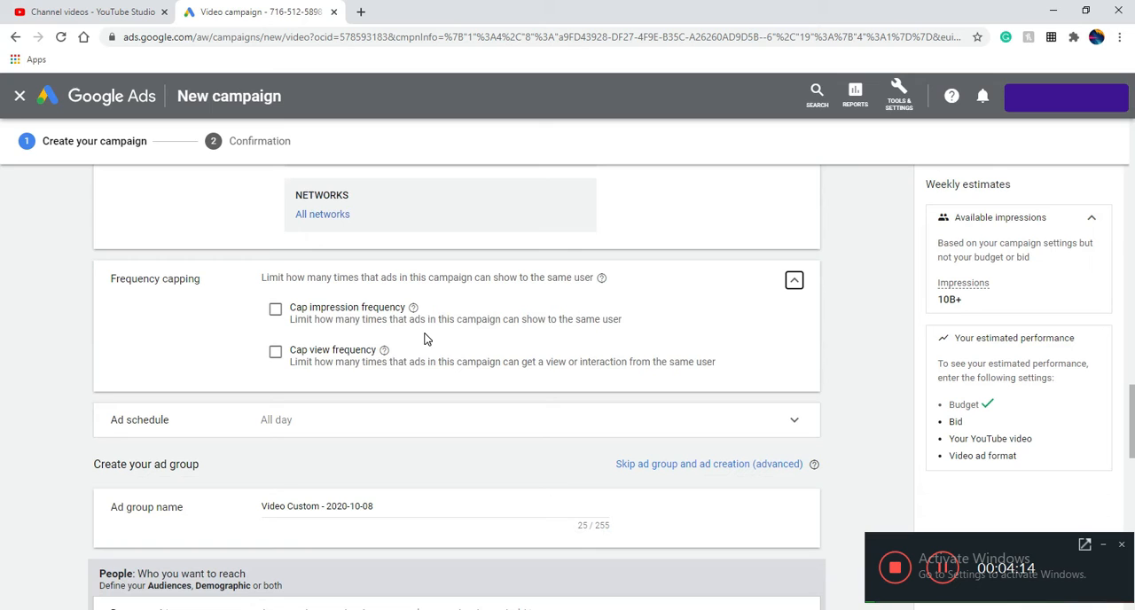
{"action": "left_click", "coordinate": [274, 354]}
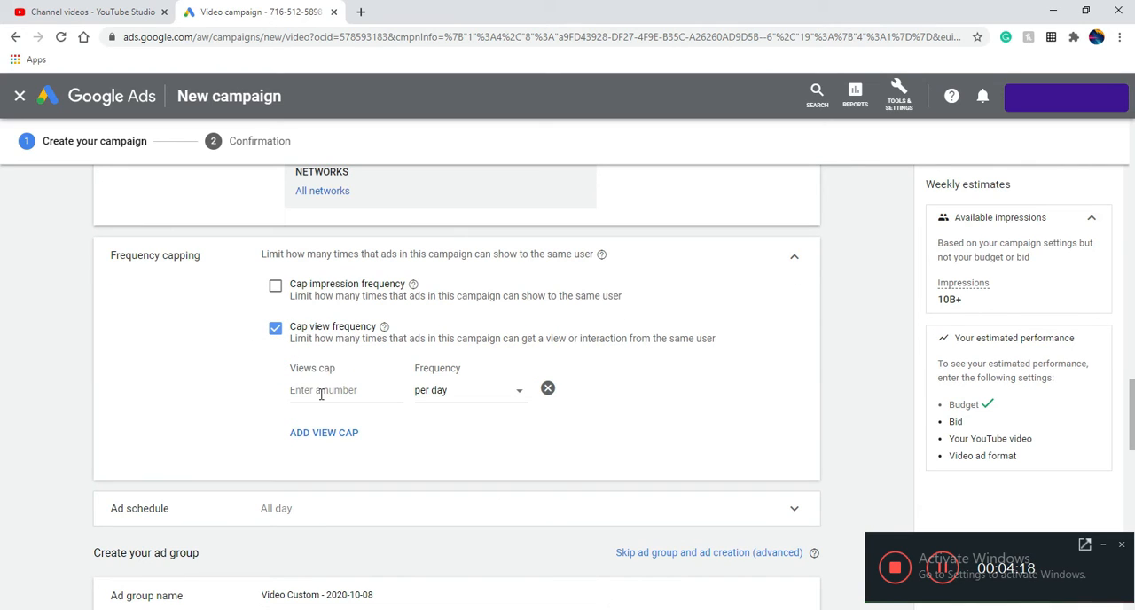
{"action": "left_click", "coordinate": [321, 393]}
{"action": "type", "text": "1"}
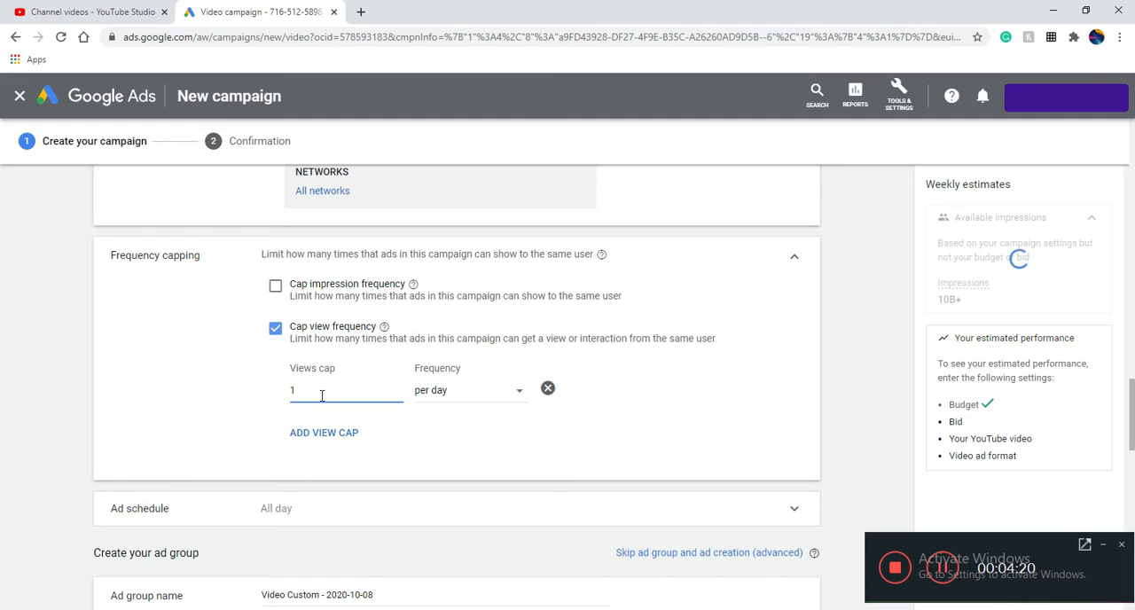
{"action": "left_click", "coordinate": [470, 390]}
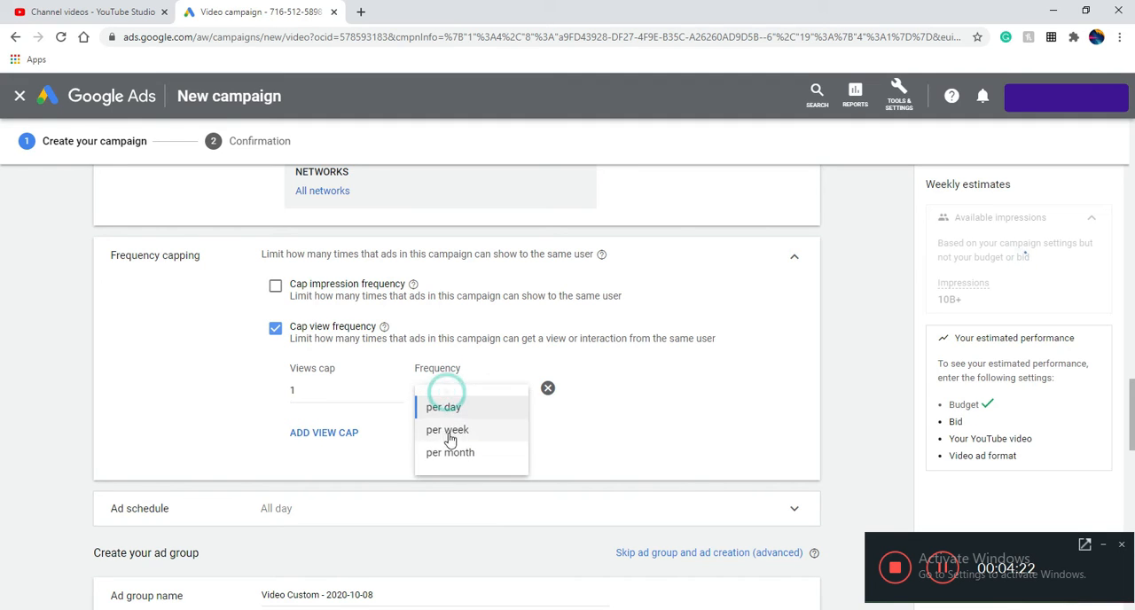
{"action": "left_click", "coordinate": [448, 430]}
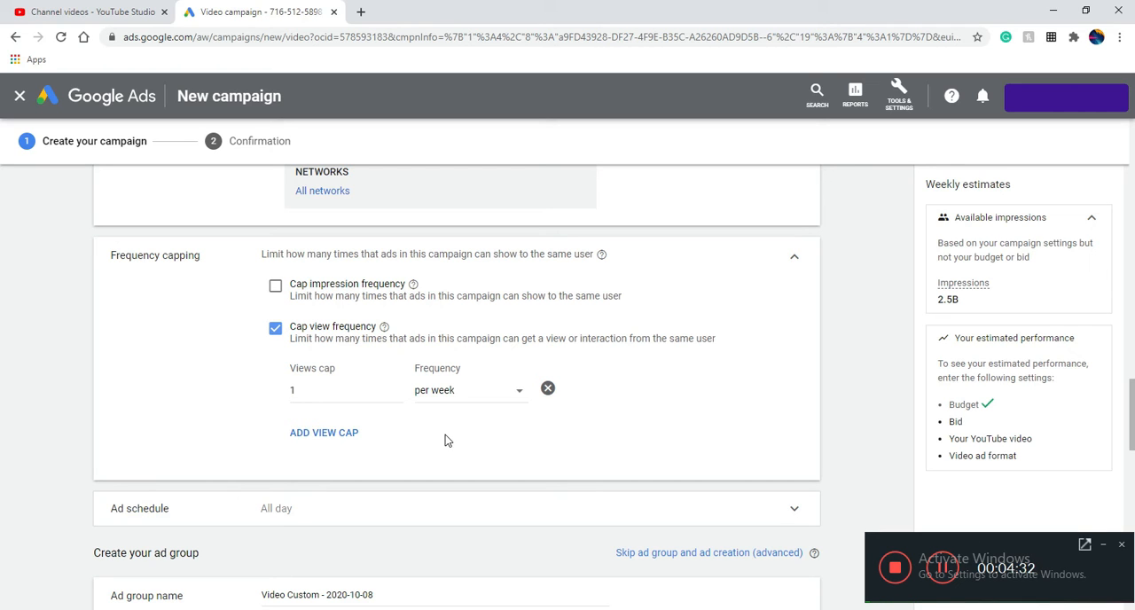
Rename the ad group as "Test Ad Group"
{"action": "scroll", "coordinate": [328, 479], "scroll_direction": "down", "scroll_amount": 1}
{"action": "scroll", "coordinate": [328, 480], "scroll_direction": "down", "scroll_amount": 1}
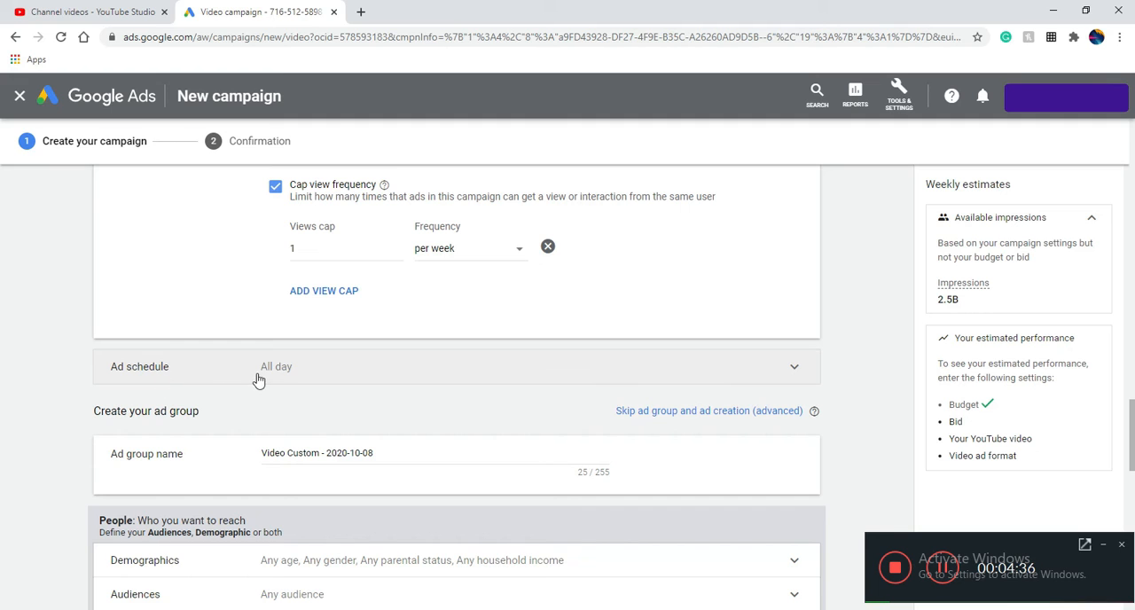
{"action": "scroll", "coordinate": [296, 392], "scroll_direction": "down", "scroll_amount": 2}
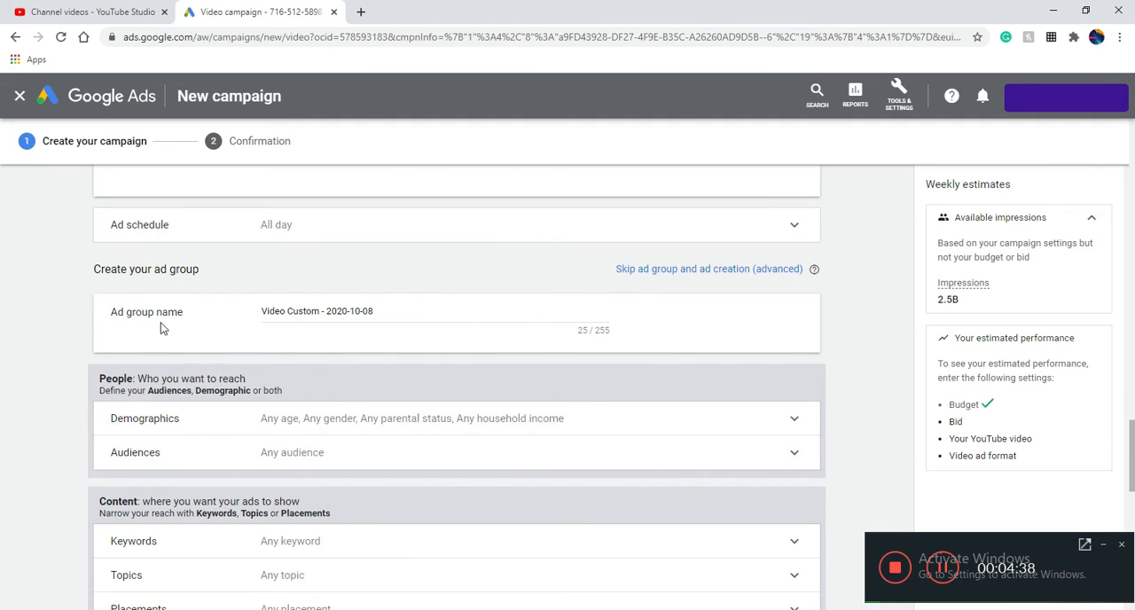
{"action": "triple_click", "coordinate": [328, 315]}
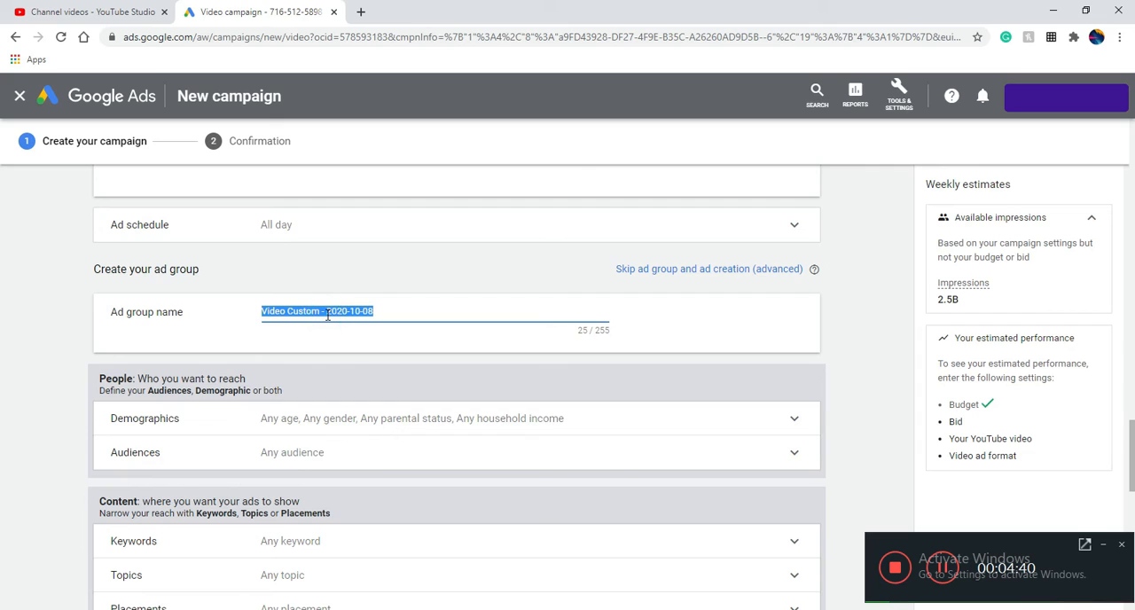
{"action": "type", "text": "Test Ad Group"}
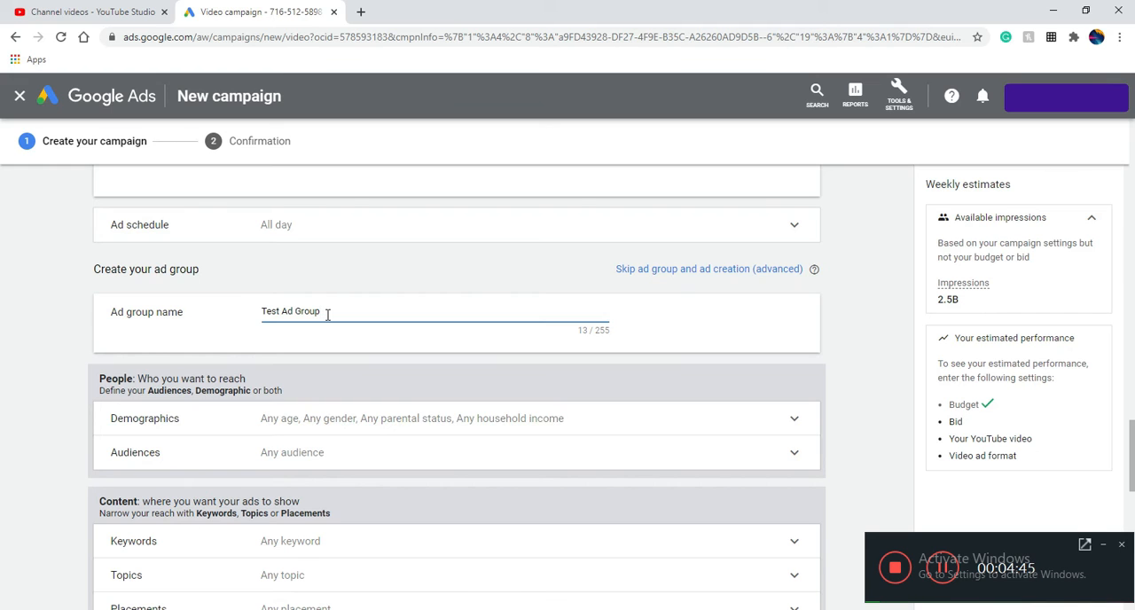
Limit the ad group's demographic targeting to the ages 18 - 24 and 25 - 34, excluding older and unknown ages
{"action": "scroll", "coordinate": [352, 344], "scroll_direction": "down", "scroll_amount": 2}
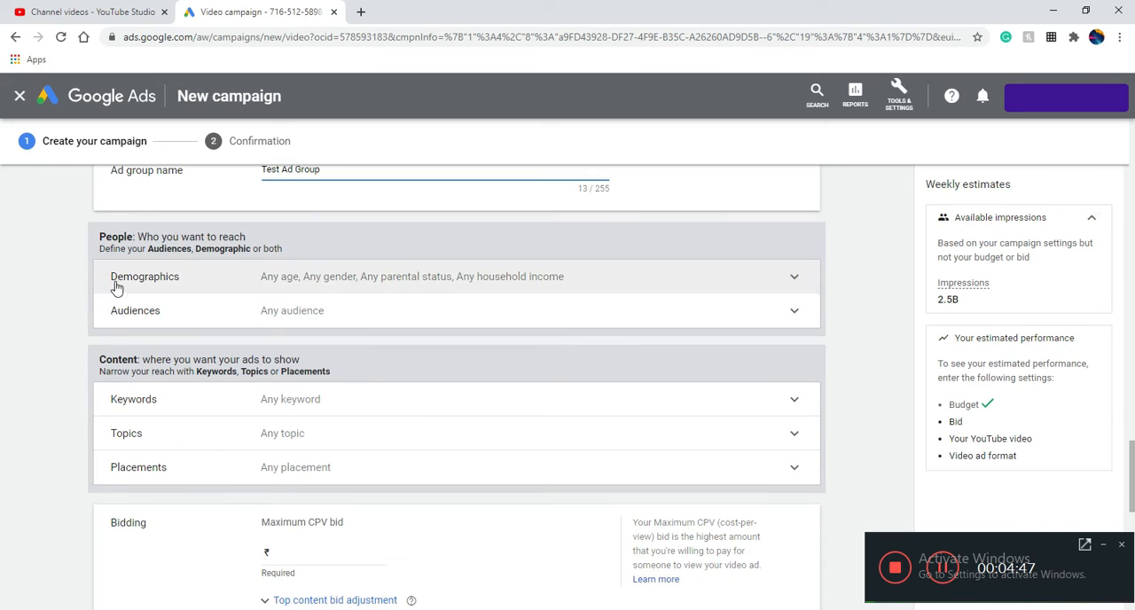
{"action": "left_click", "coordinate": [291, 277]}
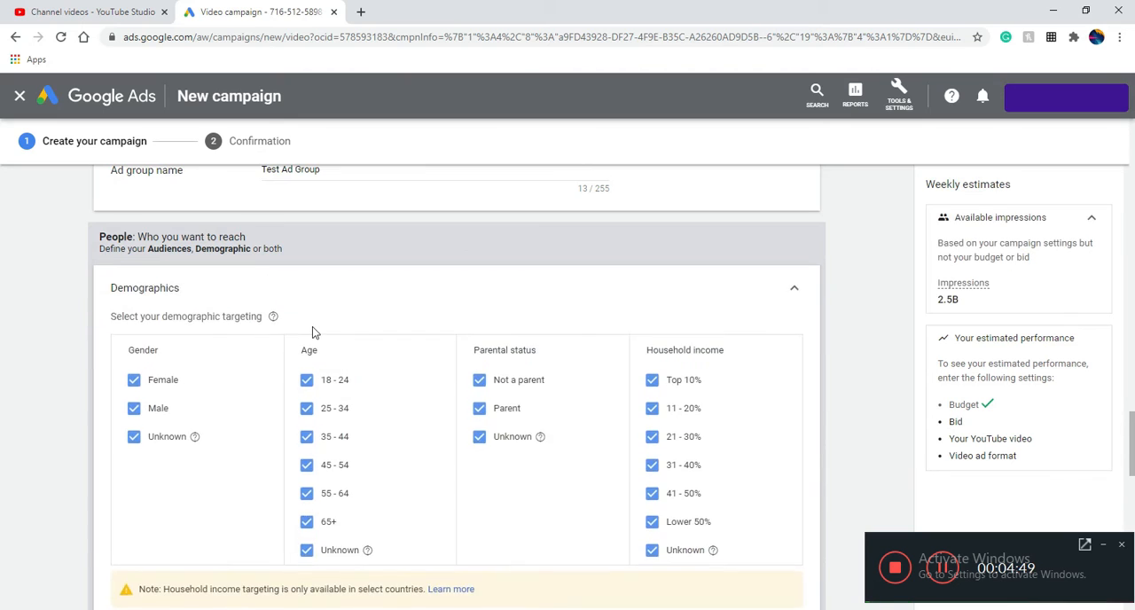
{"action": "scroll", "coordinate": [312, 330], "scroll_direction": "down", "scroll_amount": 1}
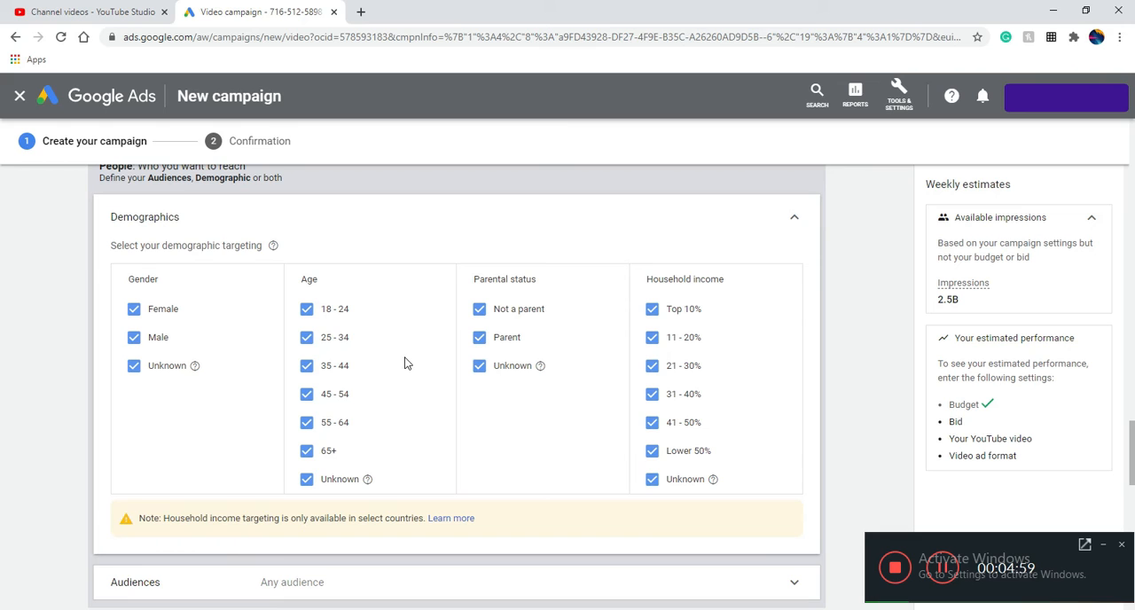
{"action": "scroll", "coordinate": [399, 364], "scroll_direction": "down", "scroll_amount": 1}
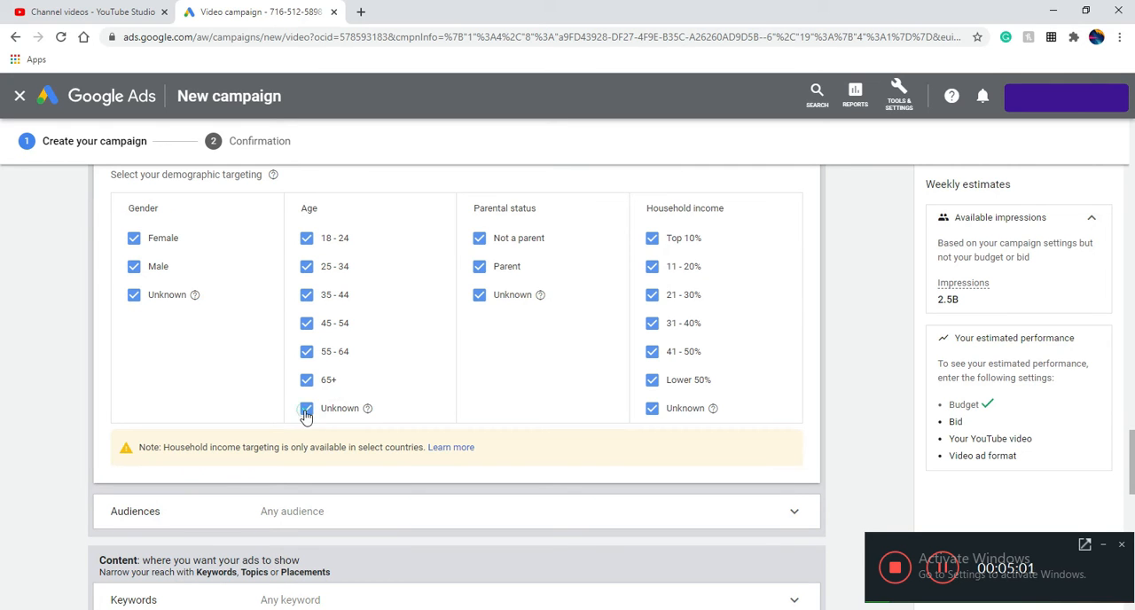
{"action": "left_click", "coordinate": [306, 408]}
{"action": "left_click", "coordinate": [306, 379]}
{"action": "left_click", "coordinate": [306, 352]}
{"action": "left_click", "coordinate": [306, 323]}
{"action": "left_click", "coordinate": [306, 295]}
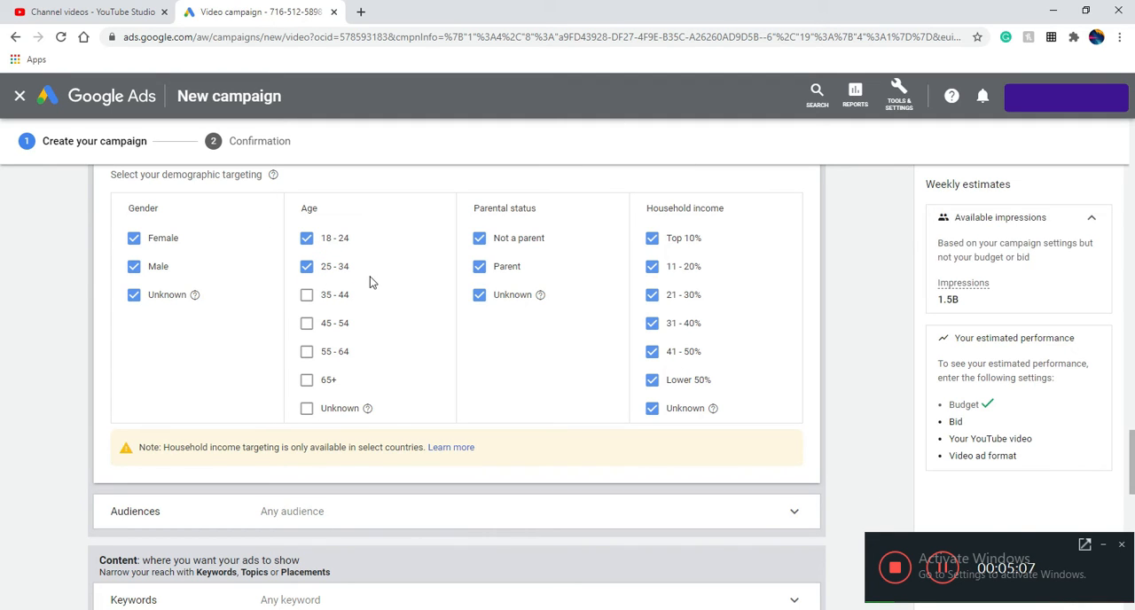
Target the audiences Computer Accessories & Components, Consumer Electronics, Technophiles, Mobile Enthusiasts, Social Media Enthusiasts, Technology, and Computers & Peripherals
{"action": "scroll", "coordinate": [373, 282], "scroll_direction": "down", "scroll_amount": 2}
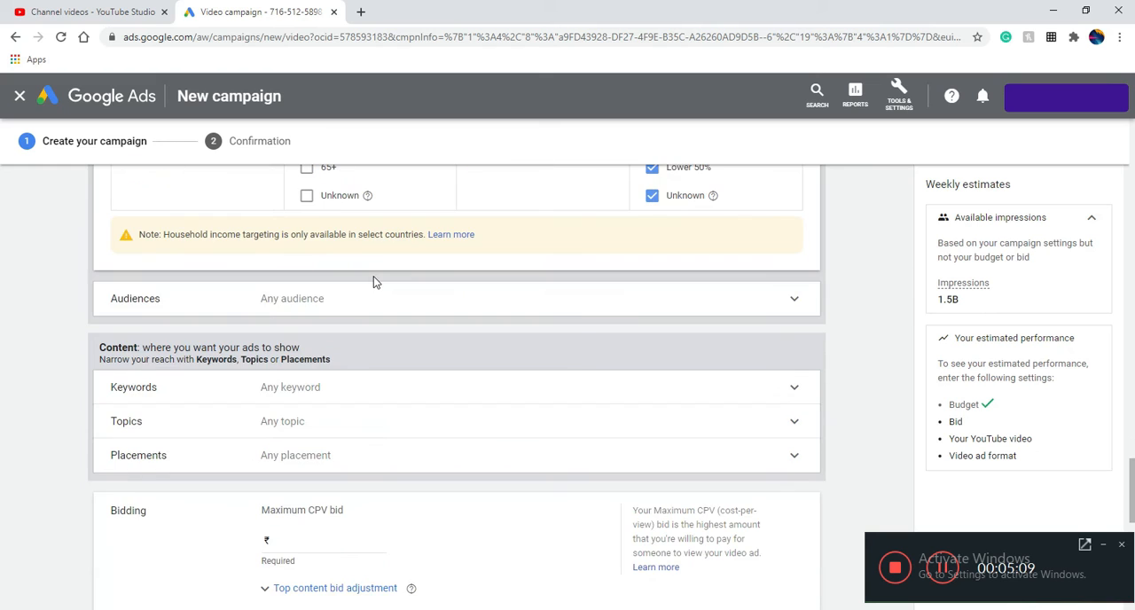
{"action": "left_click", "coordinate": [298, 303]}
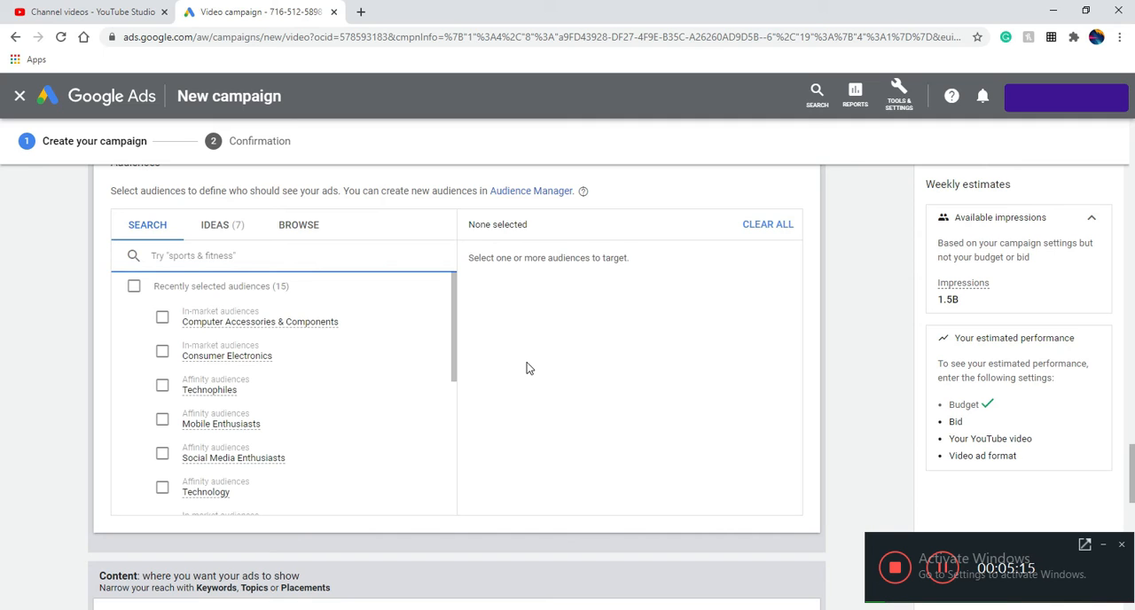
{"action": "left_click", "coordinate": [162, 317]}
{"action": "left_click", "coordinate": [163, 352]}
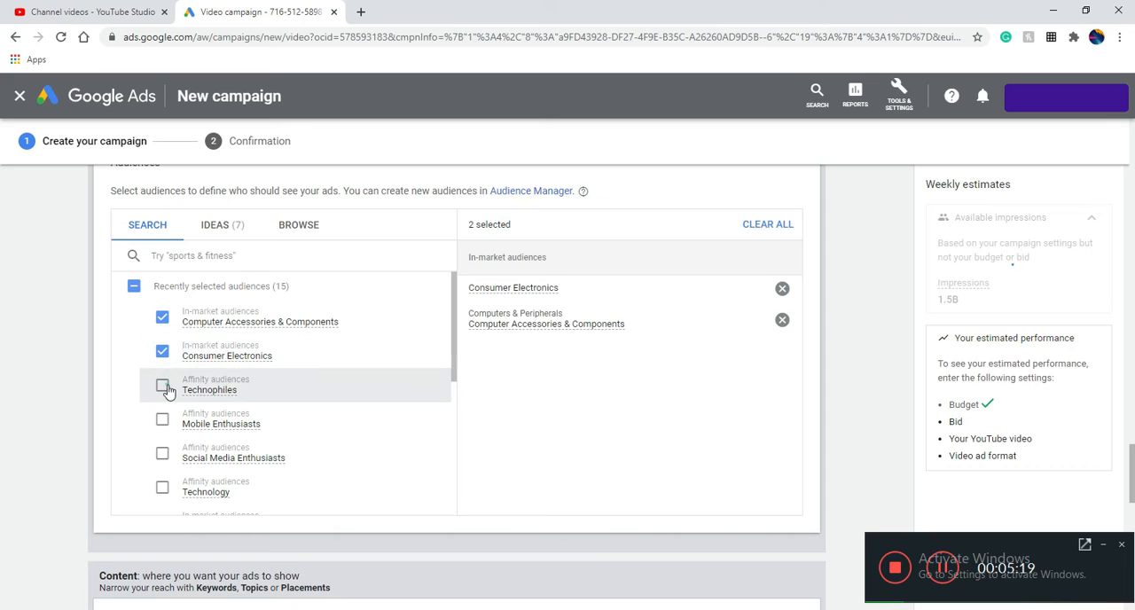
{"action": "left_click", "coordinate": [162, 386]}
{"action": "left_click", "coordinate": [161, 422]}
{"action": "scroll", "coordinate": [162, 417], "scroll_direction": "down", "scroll_amount": 1}
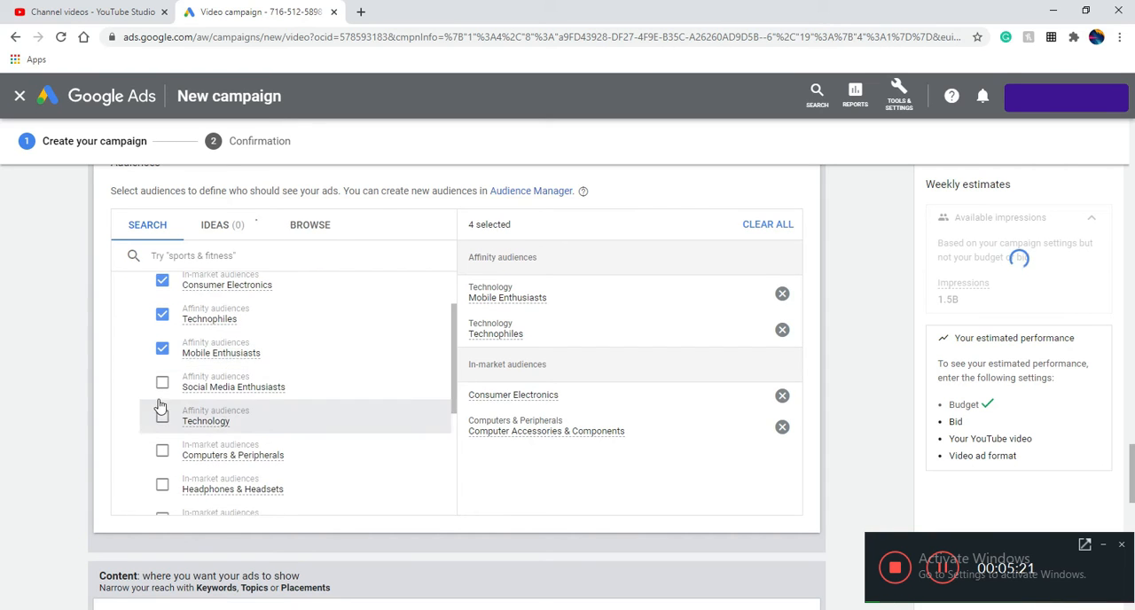
{"action": "left_click", "coordinate": [162, 383]}
{"action": "left_click", "coordinate": [163, 417]}
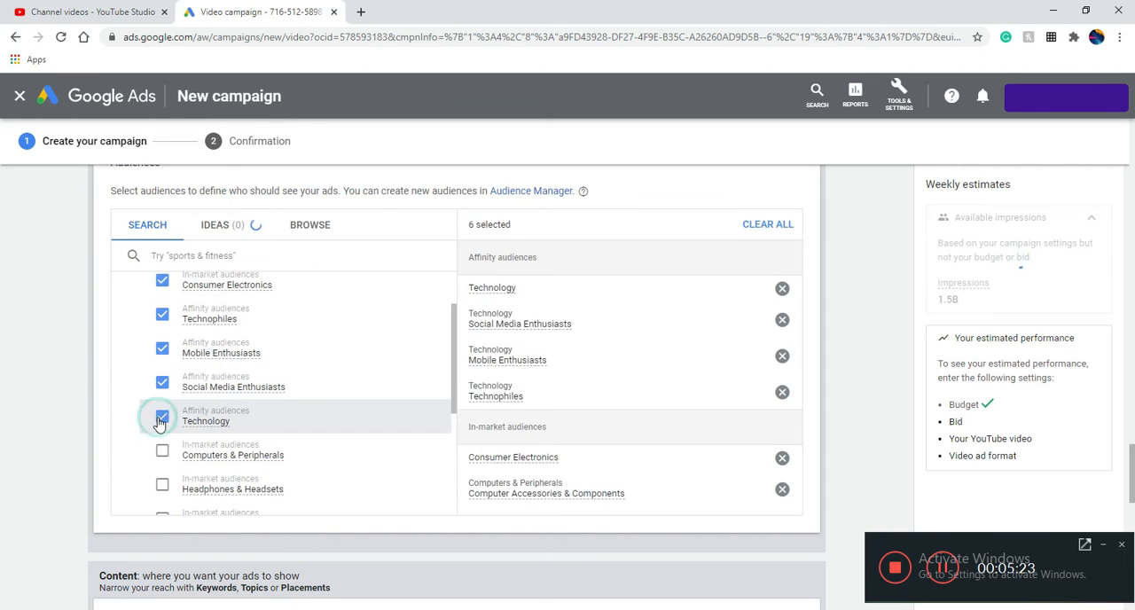
{"action": "left_click", "coordinate": [157, 454]}
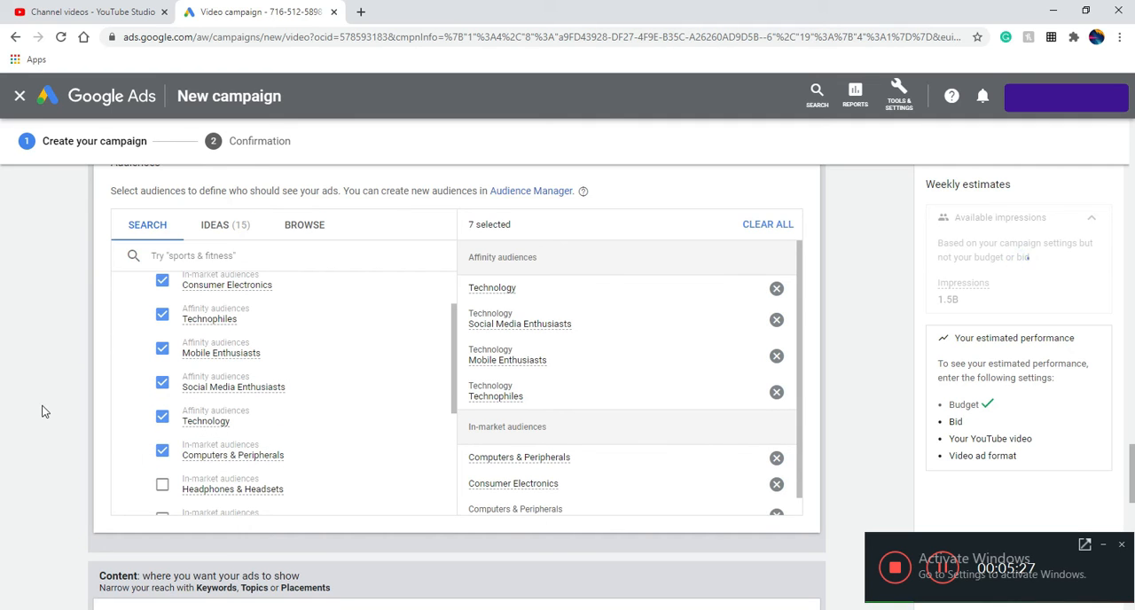
Look at the keyword and topic targeting options for the ad group and close them without entries
{"action": "scroll", "coordinate": [35, 421], "scroll_direction": "down", "scroll_amount": 4}
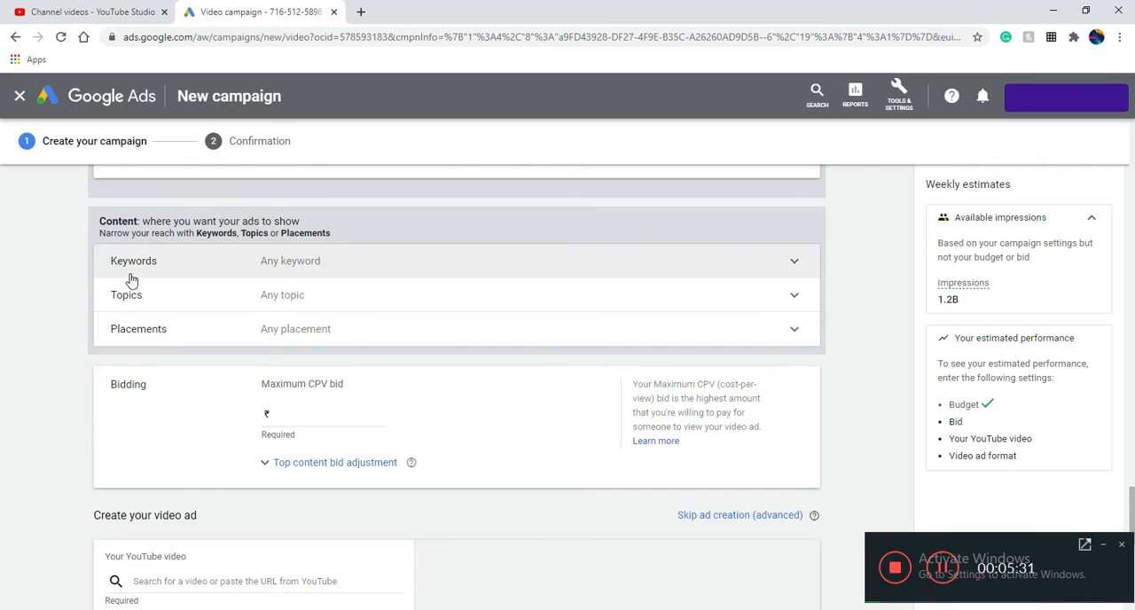
{"action": "left_click", "coordinate": [201, 268]}
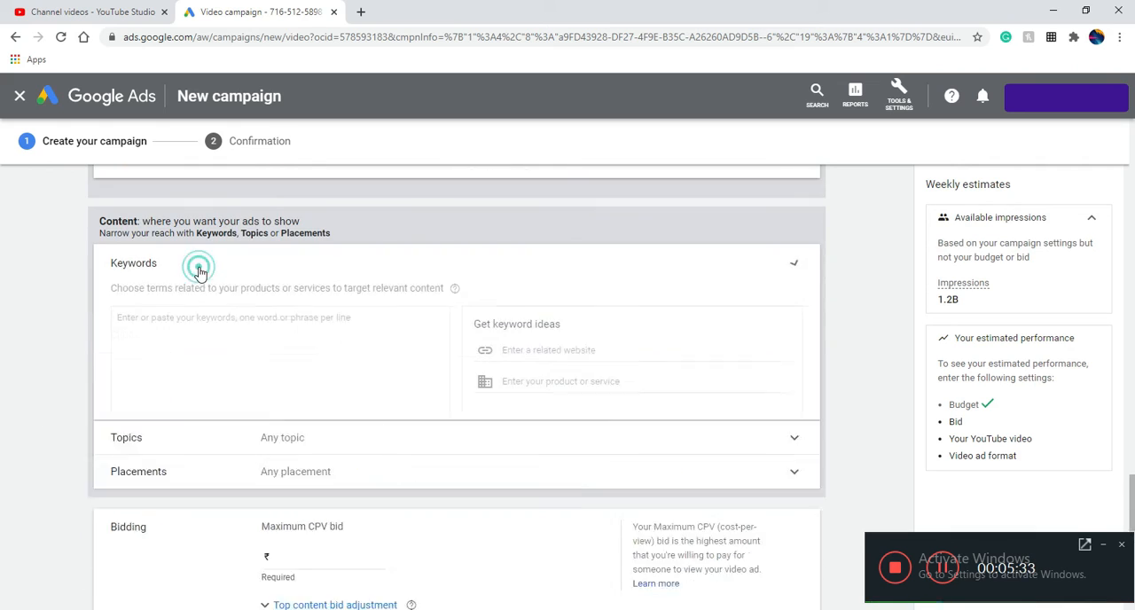
{"action": "left_click", "coordinate": [200, 271]}
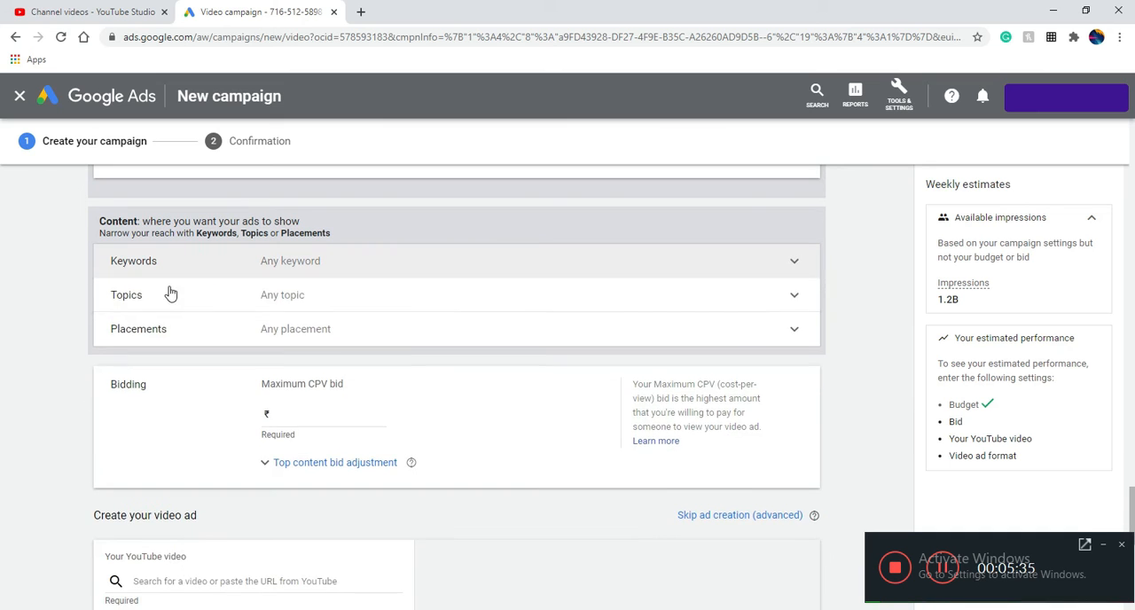
{"action": "left_click", "coordinate": [163, 298]}
{"action": "left_click", "coordinate": [161, 306]}
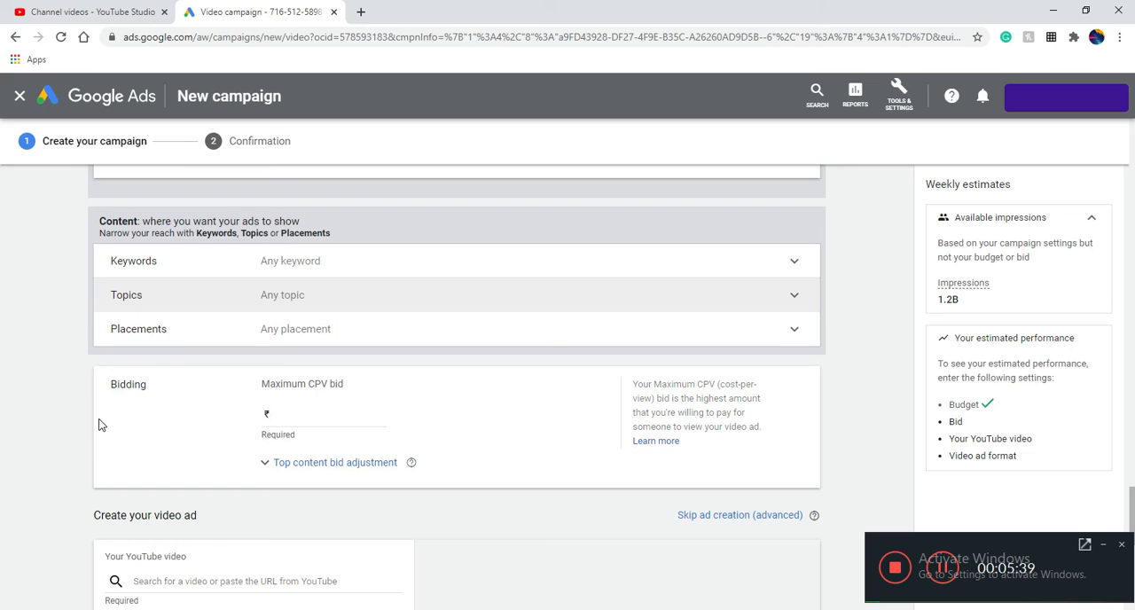
Try a maximum CPV bid of ₹0.10 for the ad group
{"action": "scroll", "coordinate": [157, 385], "scroll_direction": "up", "scroll_amount": 1}
{"action": "scroll", "coordinate": [157, 367], "scroll_direction": "down", "scroll_amount": 2}
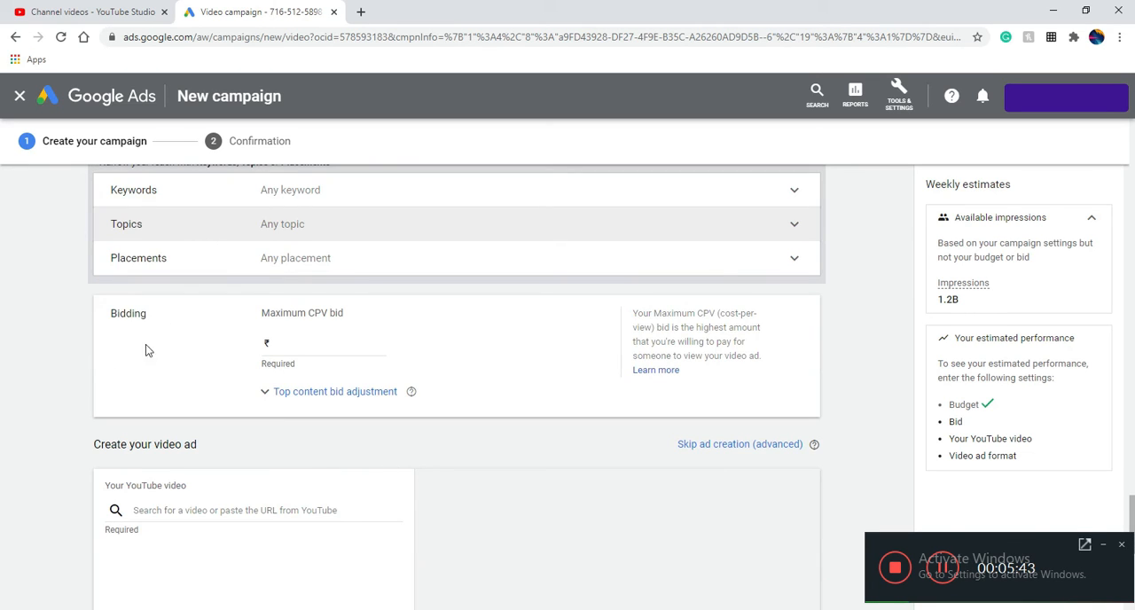
{"action": "left_click", "coordinate": [319, 347]}
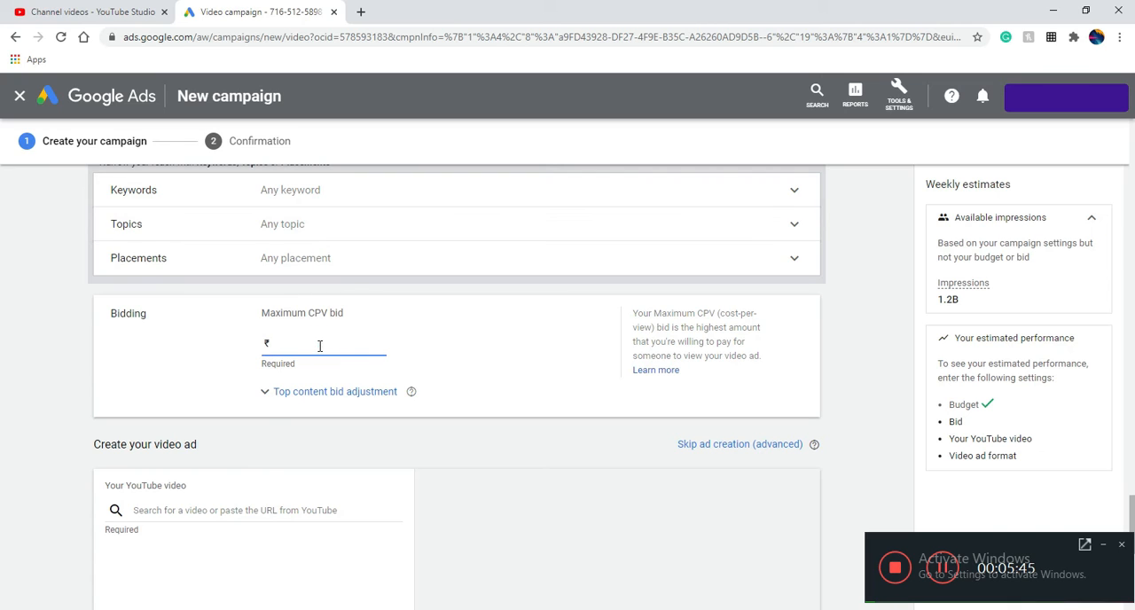
{"action": "type", "text": "0.00"}
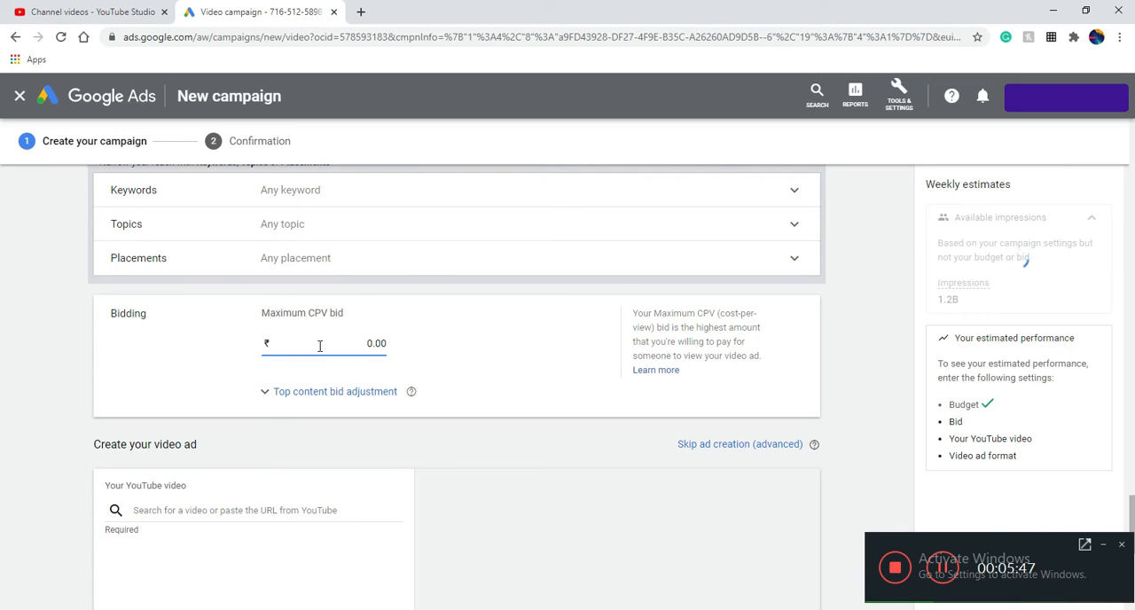
{"action": "type", "text": "10"}
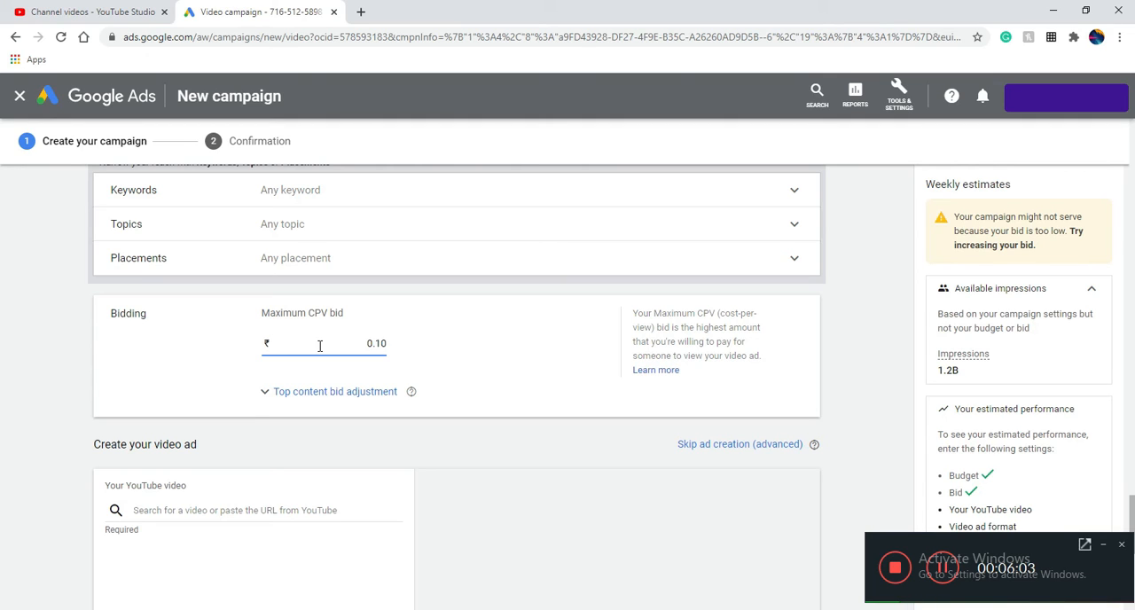
Try out maximum CPV bids of ₹0.02 and ₹0.09 for the ad group
{"action": "key", "text": "BackSpace"}
{"action": "type", "text": "5"}
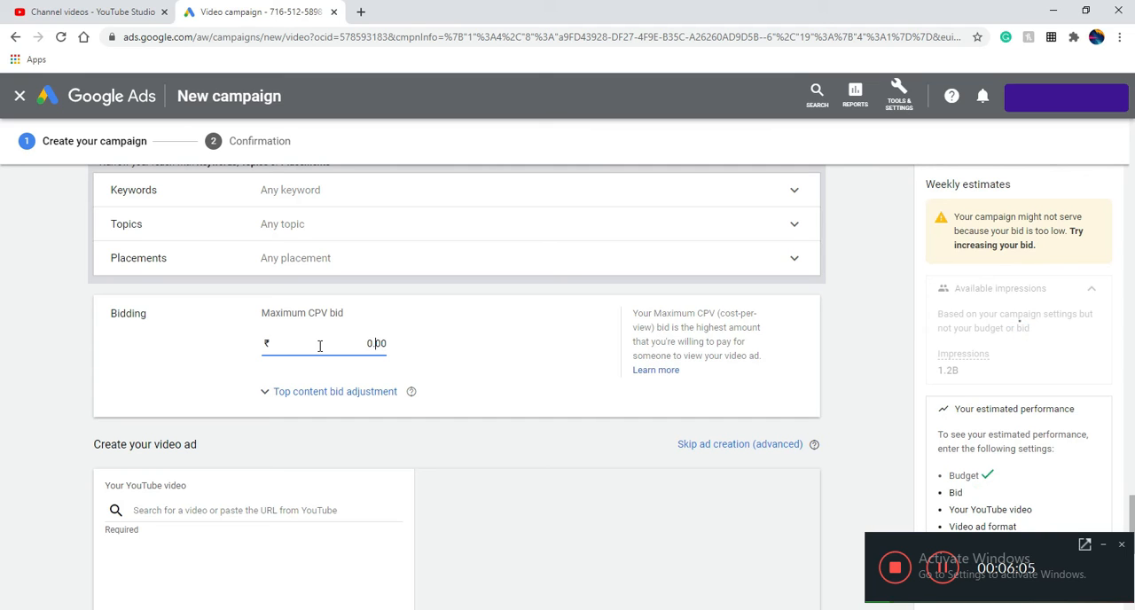
{"action": "key", "text": "BackSpace"}
{"action": "type", "text": "2"}
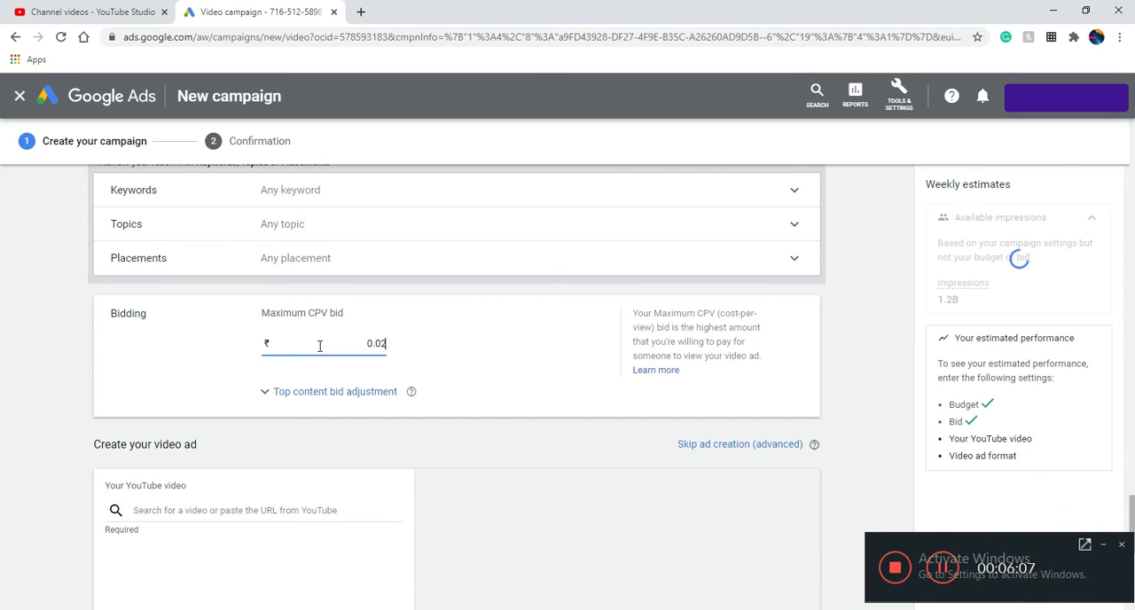
{"action": "key", "text": "BackSpace"}
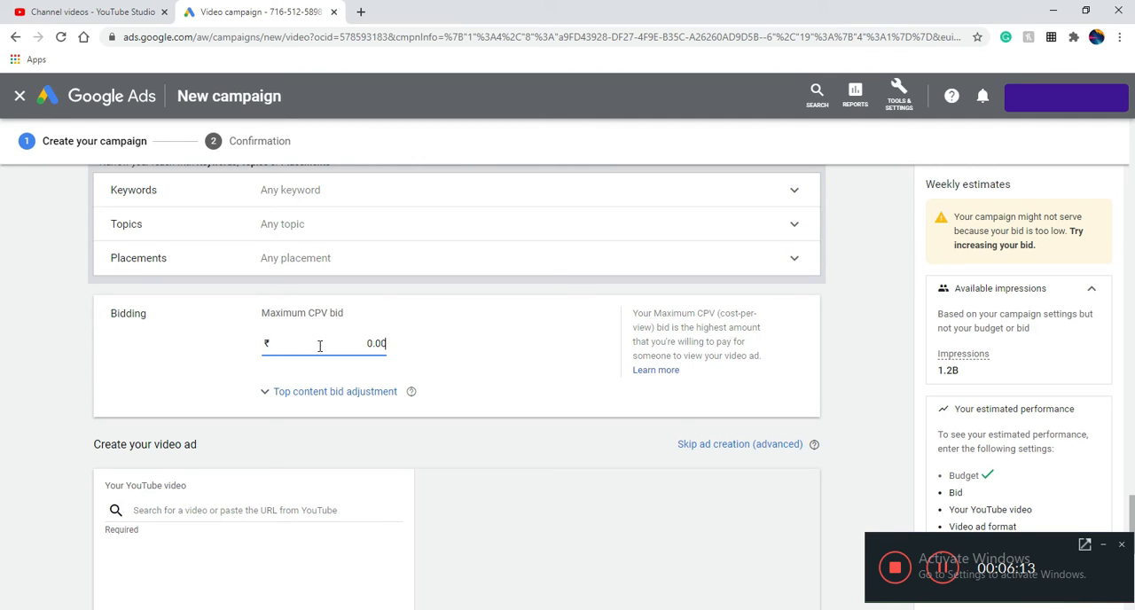
{"action": "key", "text": "BackSpace"}
{"action": "type", "text": "1"}
{"action": "key", "text": "BackSpace"}
{"action": "type", "text": "0"}
{"action": "key", "text": "Delete"}
{"action": "type", "text": "9"}
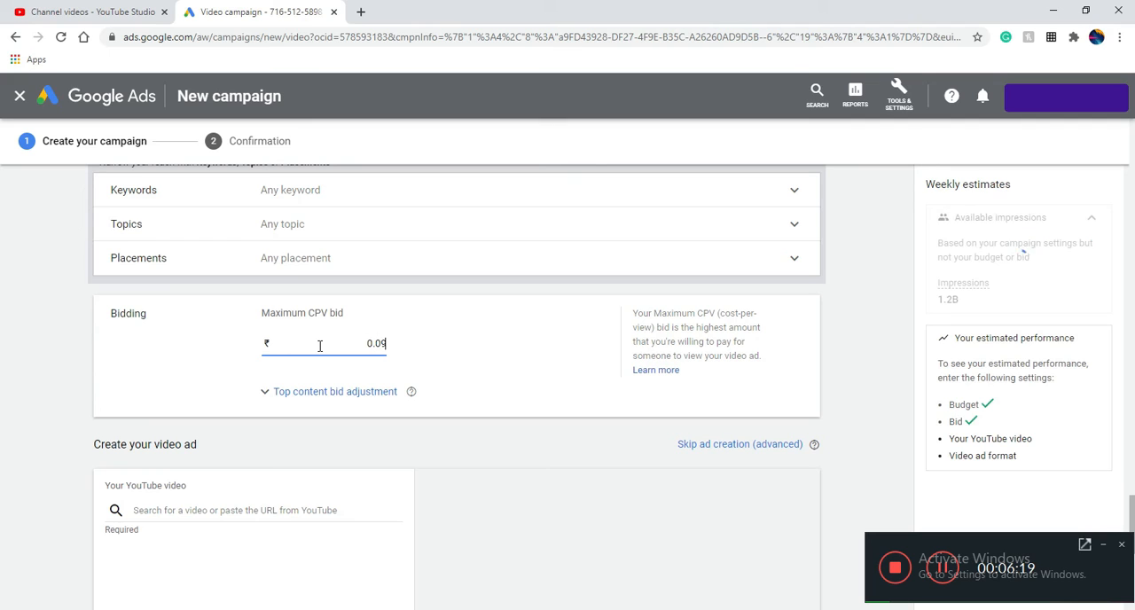
Set the ad group's maximum CPV bid to ₹0.02
{"action": "key", "text": "BackSpace"}
{"action": "type", "text": "0"}
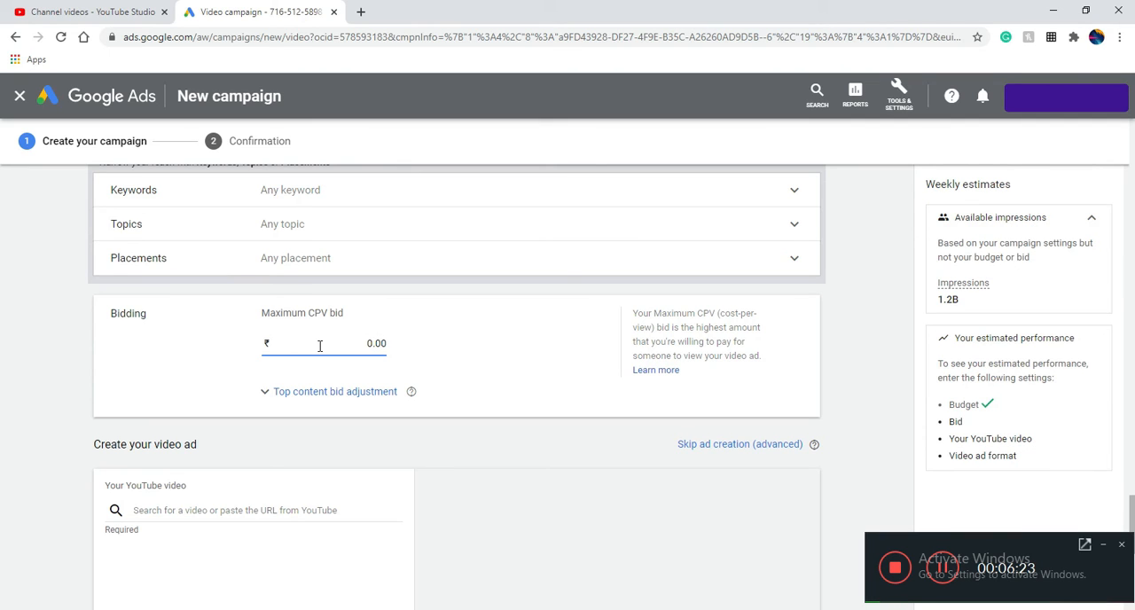
{"action": "key", "text": "BackSpace"}
{"action": "type", "text": "2"}
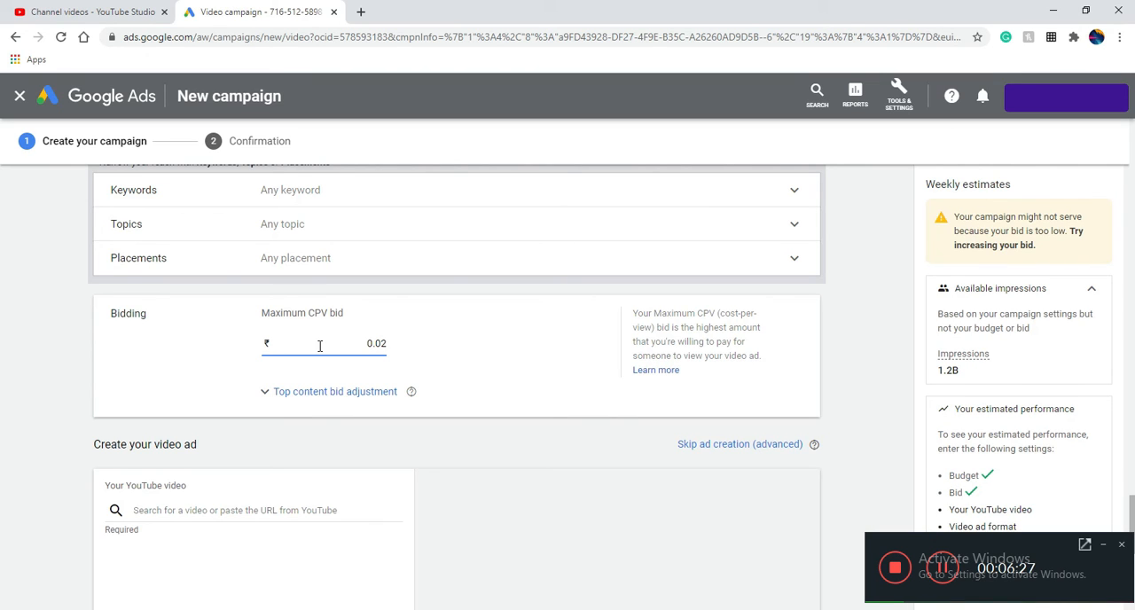
Add the YouTube video "Here's how Apple is WINNING" to the video ad by pasting its URL
{"action": "scroll", "coordinate": [315, 355], "scroll_direction": "down", "scroll_amount": 2}
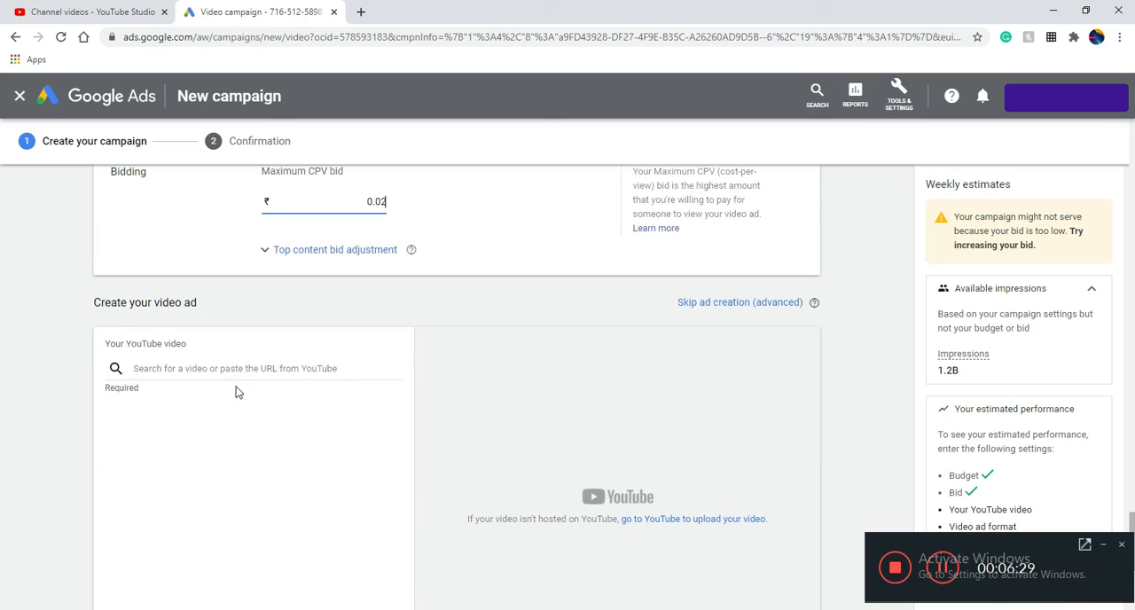
{"action": "scroll", "coordinate": [221, 389], "scroll_direction": "down", "scroll_amount": 2}
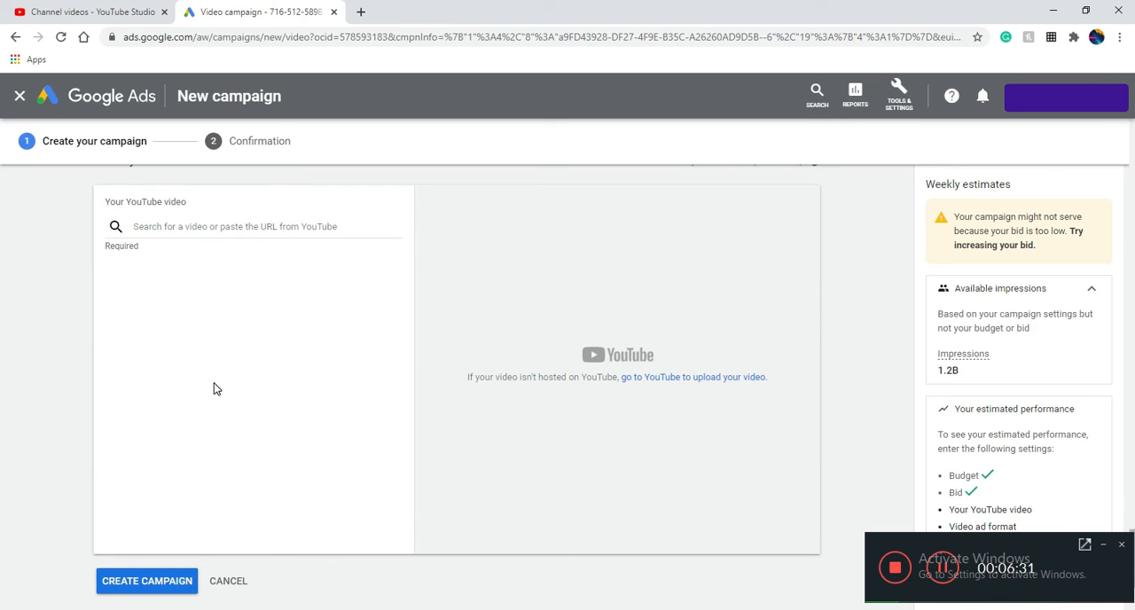
{"action": "left_click", "coordinate": [205, 228]}
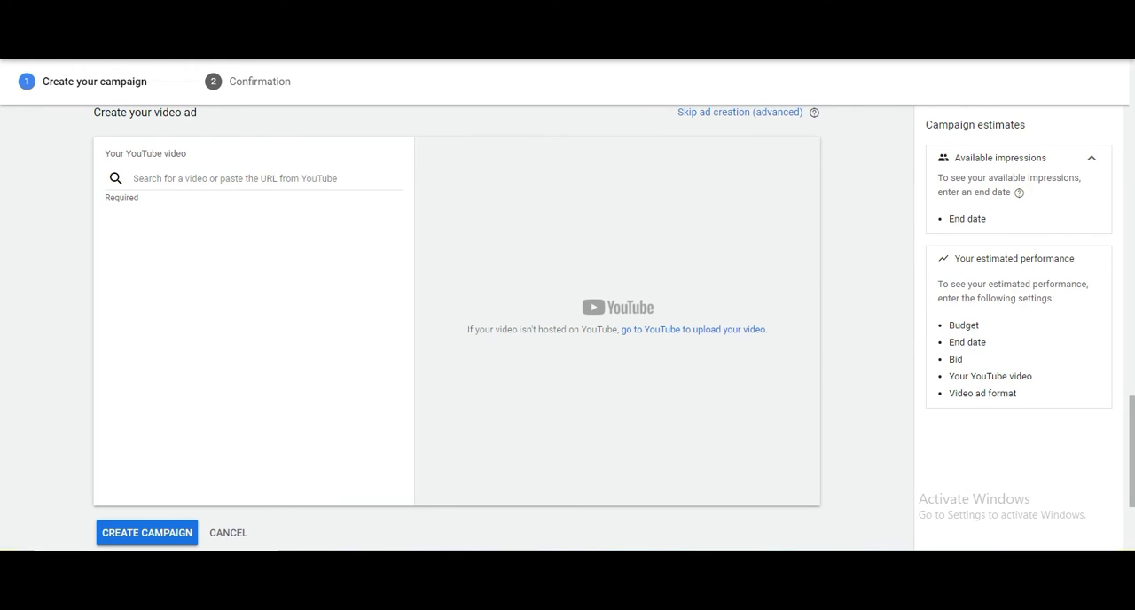
{"action": "left_click", "coordinate": [236, 178]}
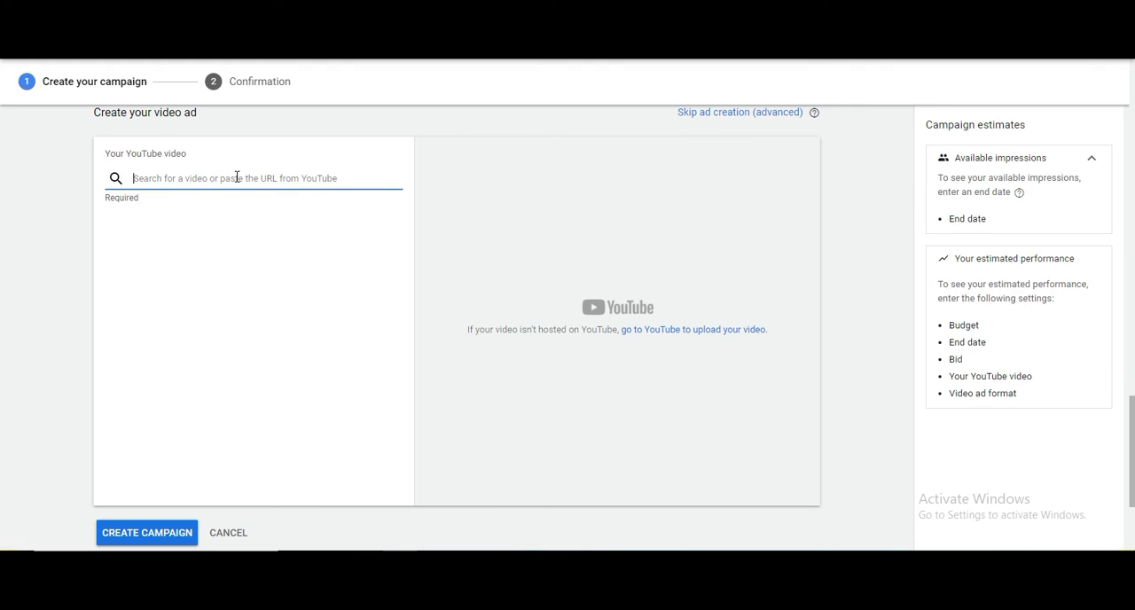
{"action": "type", "text": "https://www.youtube.com/watch?v=ayPszp7y7zw"}
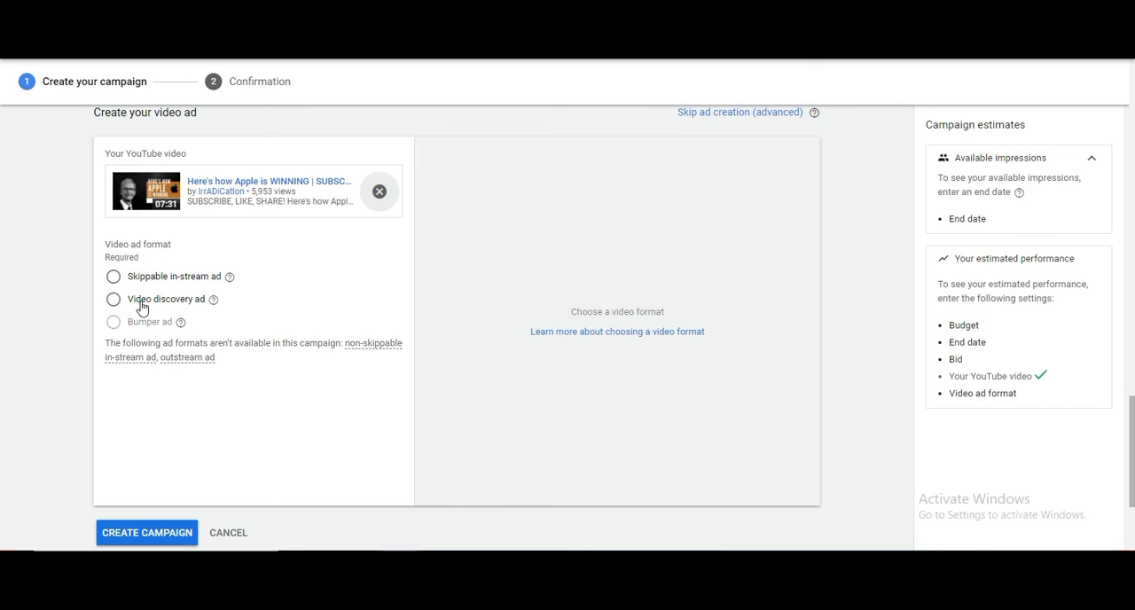
Choose the Video discovery ad format and switch the ad preview to Desktop
{"action": "left_click", "coordinate": [113, 298]}
{"action": "scroll", "coordinate": [580, 289], "scroll_direction": "up", "scroll_amount": 2}
{"action": "scroll", "coordinate": [585, 337], "scroll_direction": "down", "scroll_amount": 2}
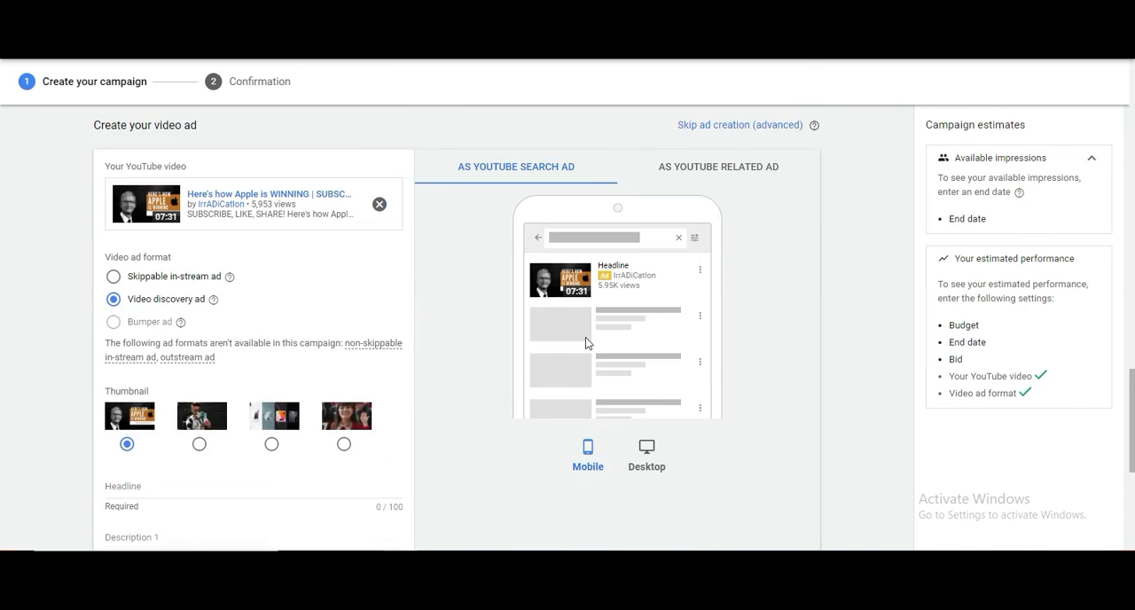
{"action": "scroll", "coordinate": [586, 337], "scroll_direction": "down", "scroll_amount": 1}
{"action": "left_click", "coordinate": [643, 390]}
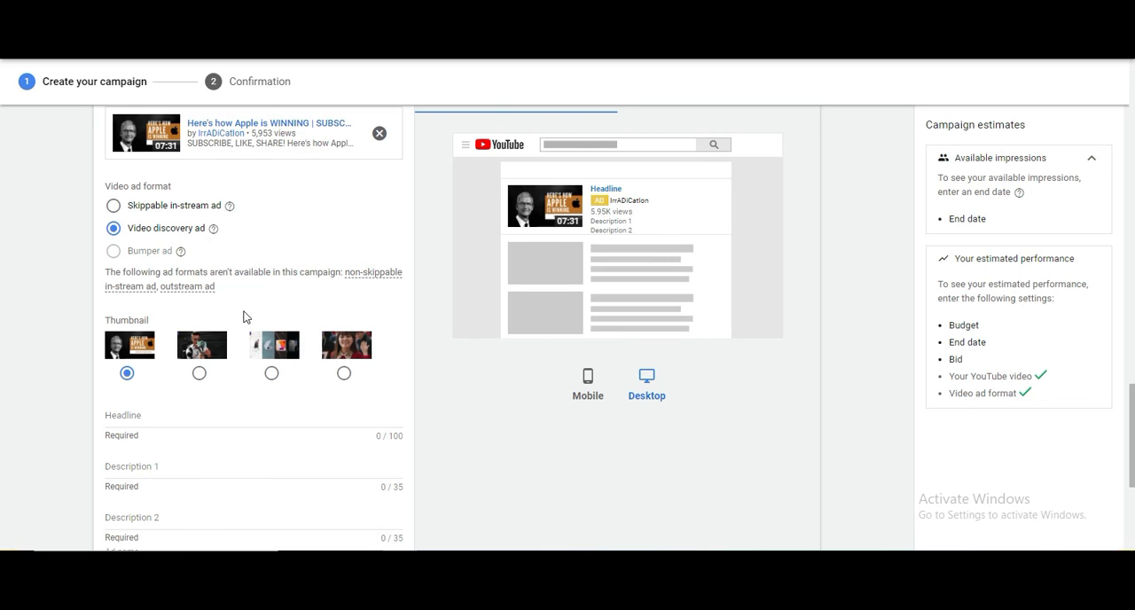
Enter "Test" as the headline of the video discovery ad
{"action": "scroll", "coordinate": [251, 305], "scroll_direction": "down", "scroll_amount": 1}
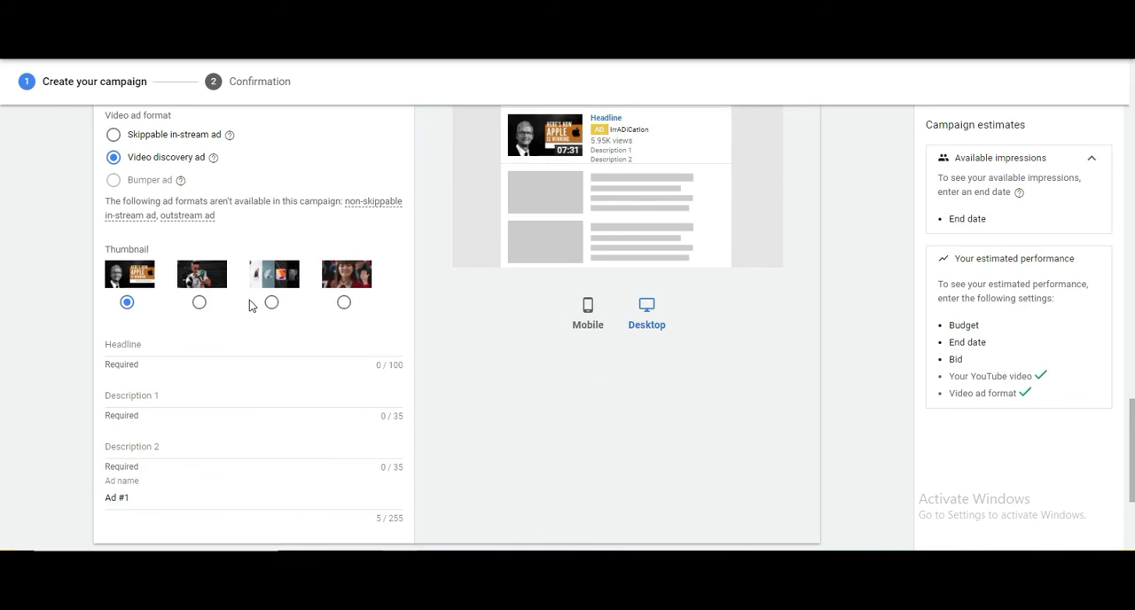
{"action": "scroll", "coordinate": [249, 299], "scroll_direction": "down", "scroll_amount": 1}
{"action": "left_click", "coordinate": [174, 277]}
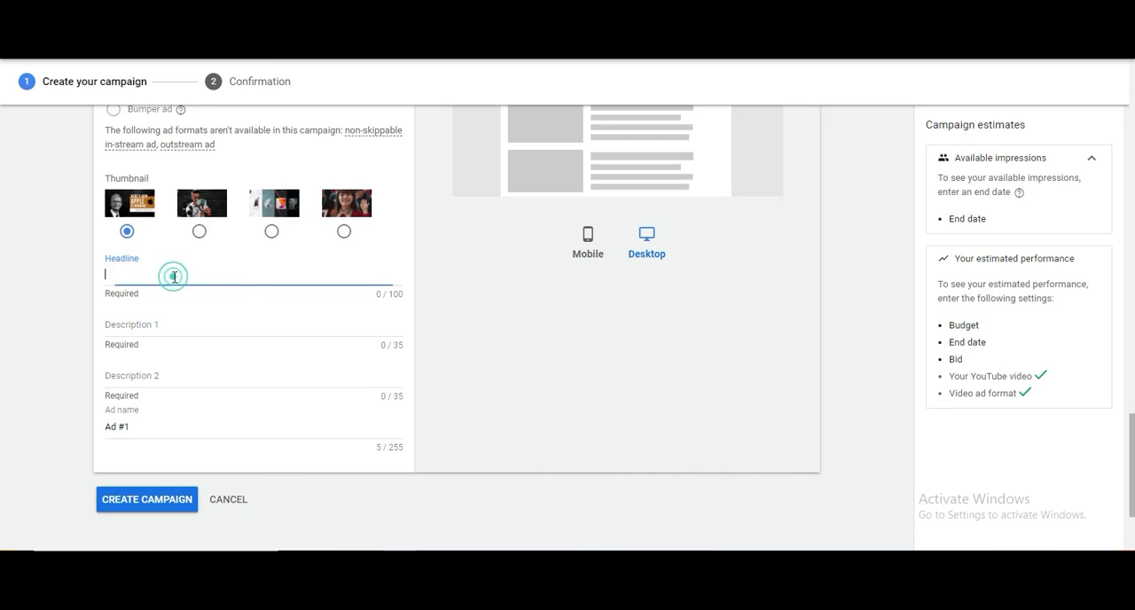
{"action": "type", "text": "Test"}
{"action": "scroll", "coordinate": [623, 255], "scroll_direction": "up", "scroll_amount": 2}
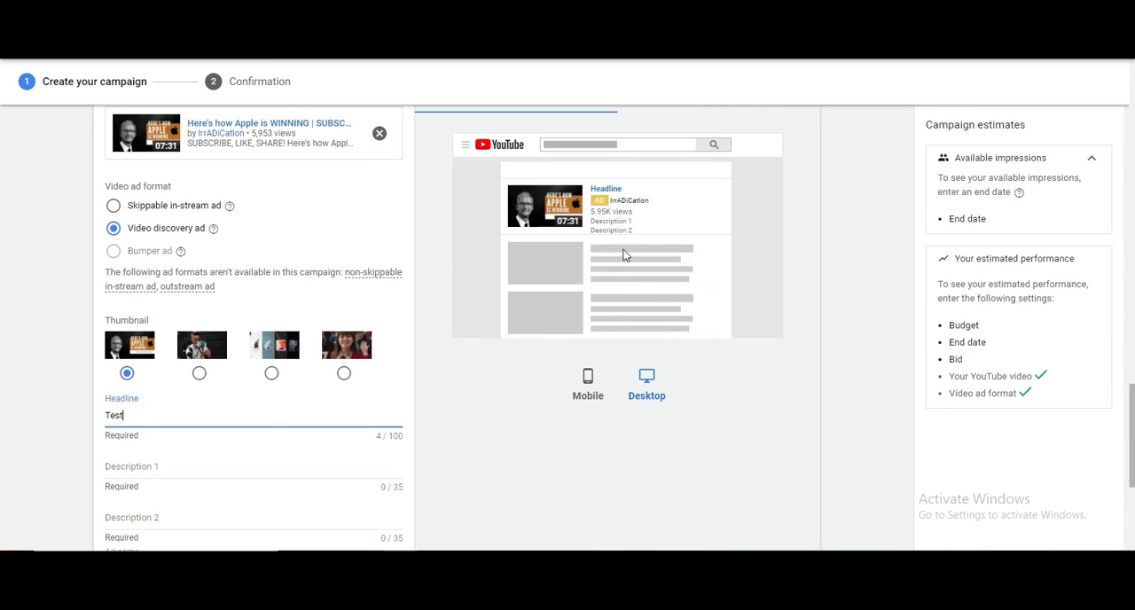
{"action": "left_click", "coordinate": [487, 351]}
{"action": "scroll", "coordinate": [429, 337], "scroll_direction": "down", "scroll_amount": 1}
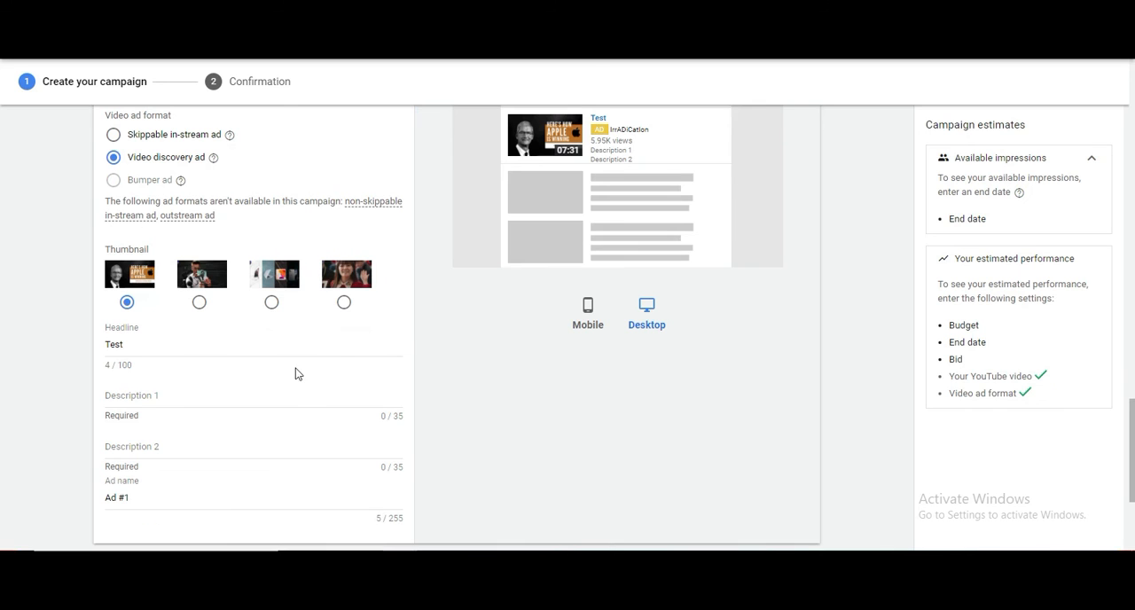
Enter "Test" for both Description 1 and Description 2 of the ad
{"action": "left_click", "coordinate": [129, 399]}
{"action": "type", "text": "Test"}
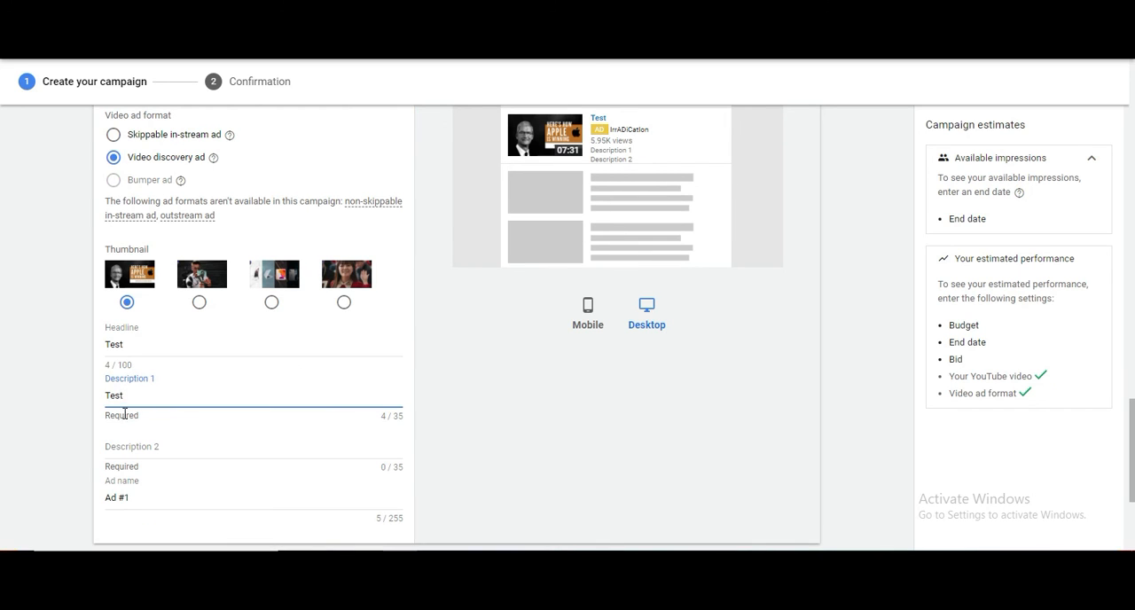
{"action": "left_click", "coordinate": [131, 441]}
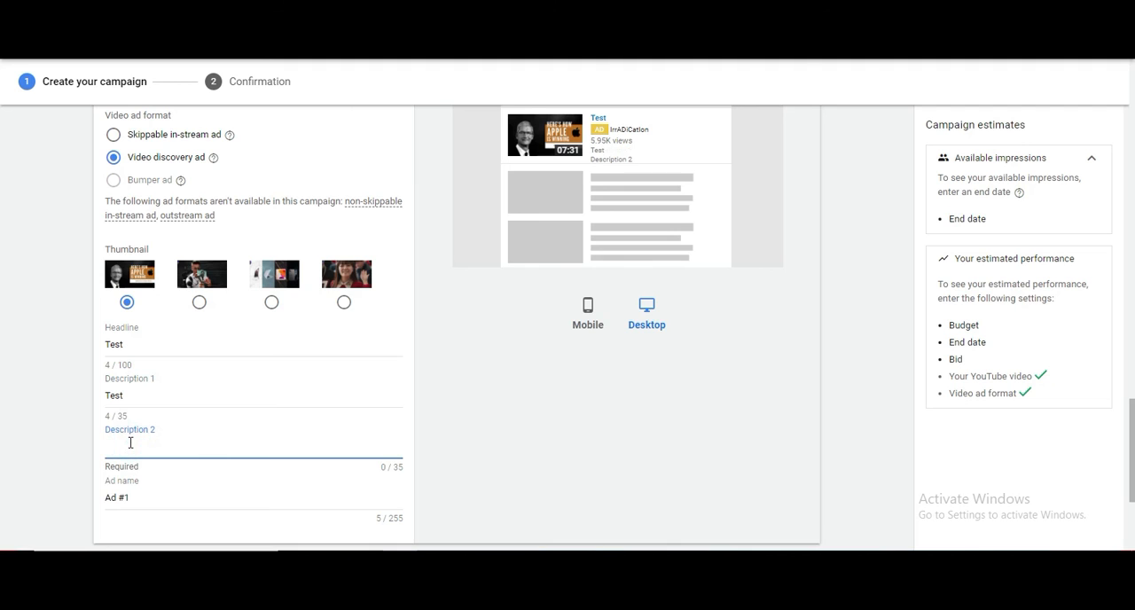
{"action": "type", "text": "Test"}
{"action": "left_click", "coordinate": [314, 400]}
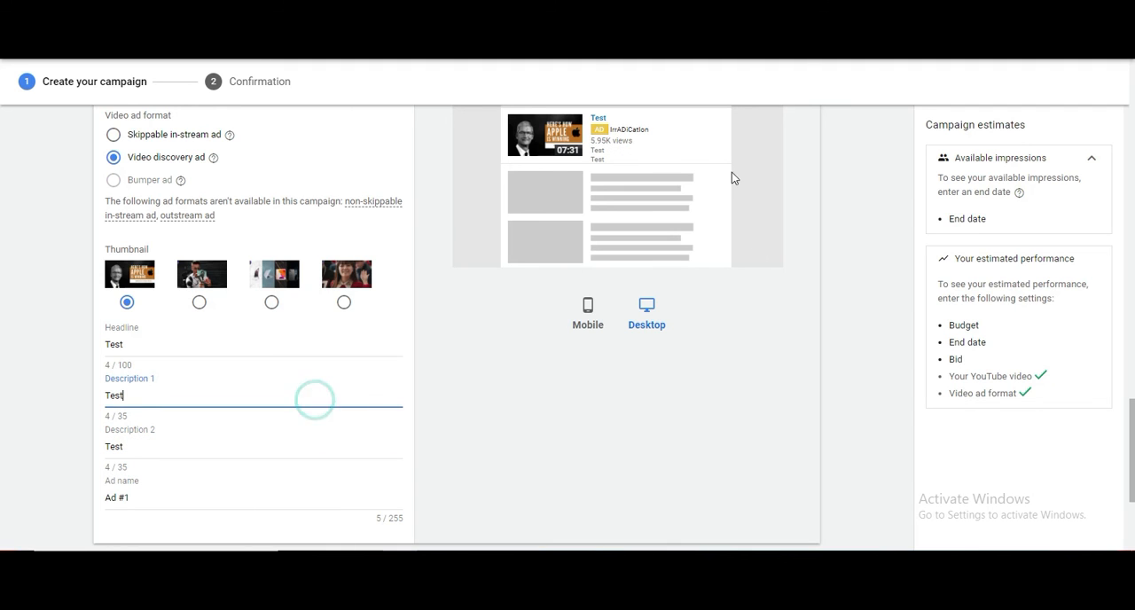
{"action": "left_click_drag", "start_coordinate": [596, 151], "coordinate": [612, 175]}
{"action": "left_click", "coordinate": [593, 120]}
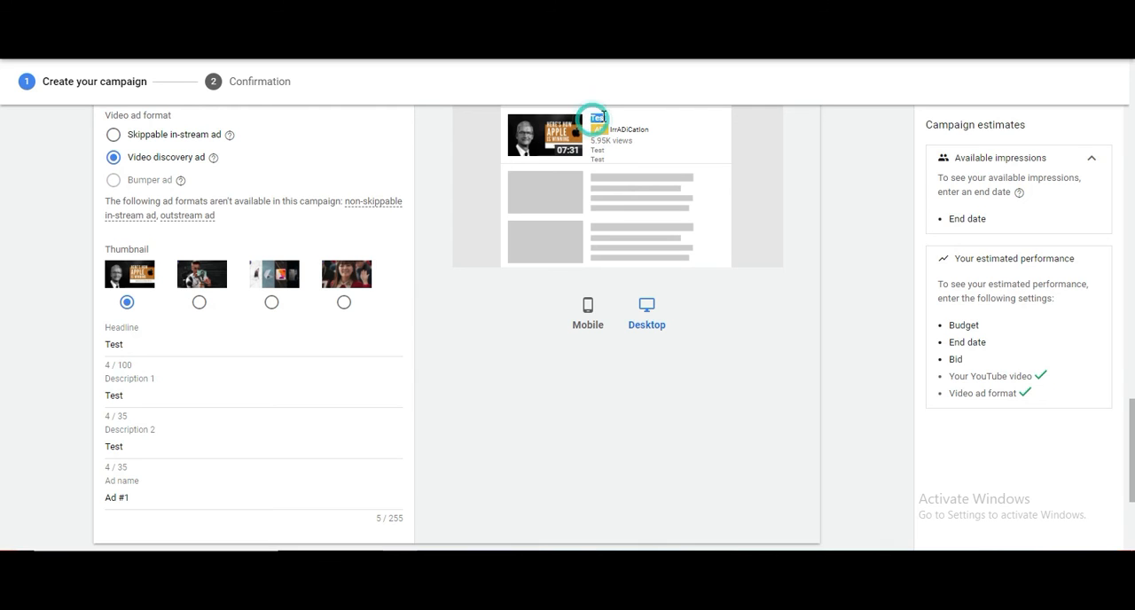
{"action": "scroll", "coordinate": [198, 282], "scroll_direction": "down", "scroll_amount": 2}
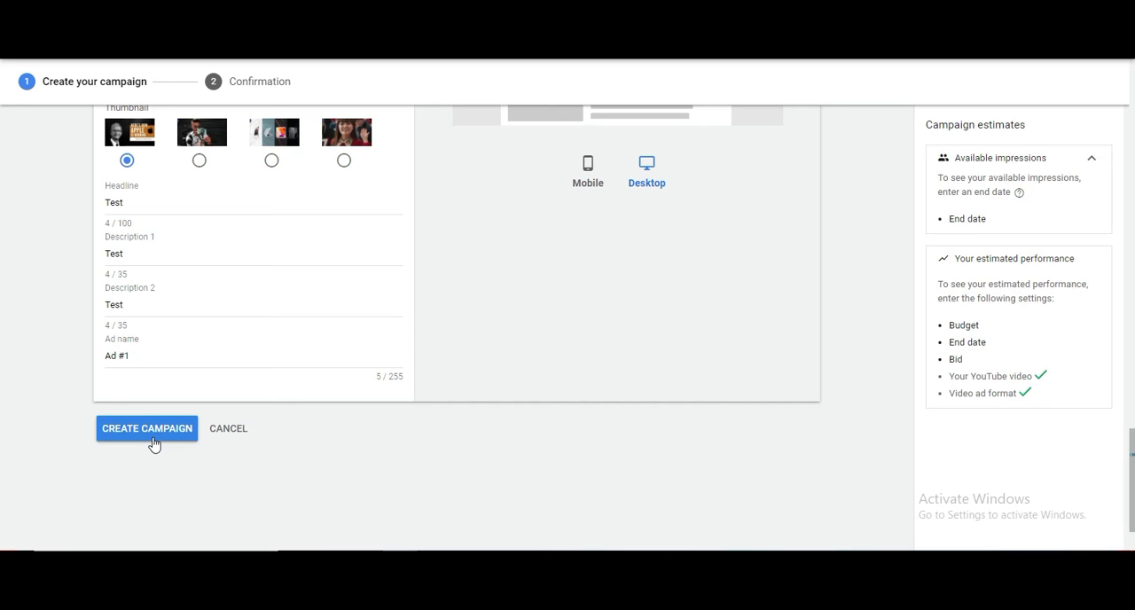
{"action": "scroll", "coordinate": [363, 355], "scroll_direction": "up", "scroll_amount": 10}
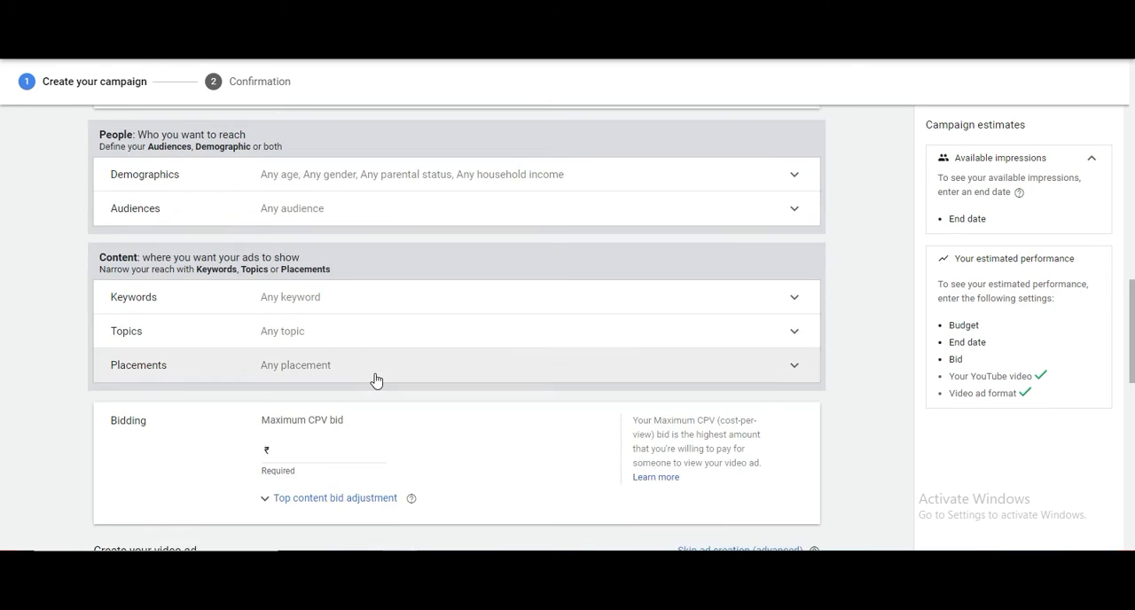
{"action": "scroll", "coordinate": [376, 380], "scroll_direction": "down", "scroll_amount": 15}
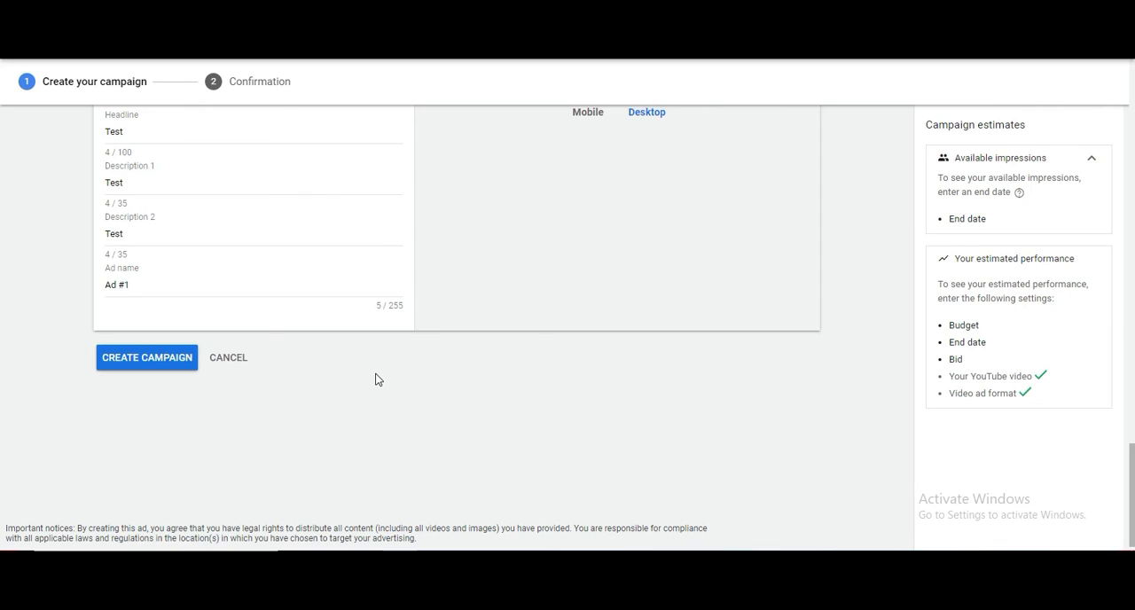